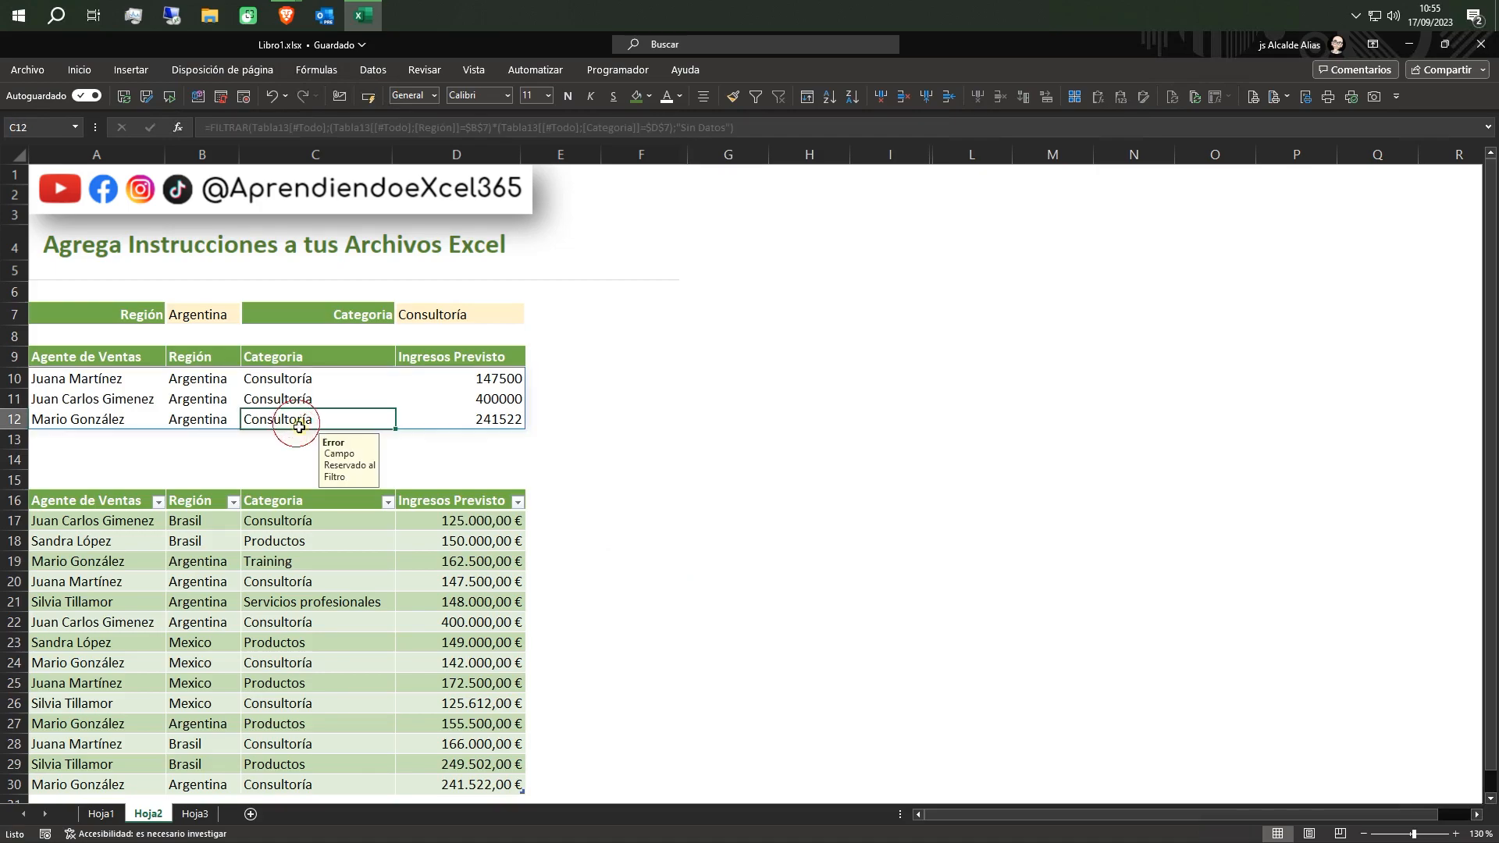
Check the input messages shown on the filter result cells and on selector cells B7 and D7
{"action": "left_click", "coordinate": [199, 454]}
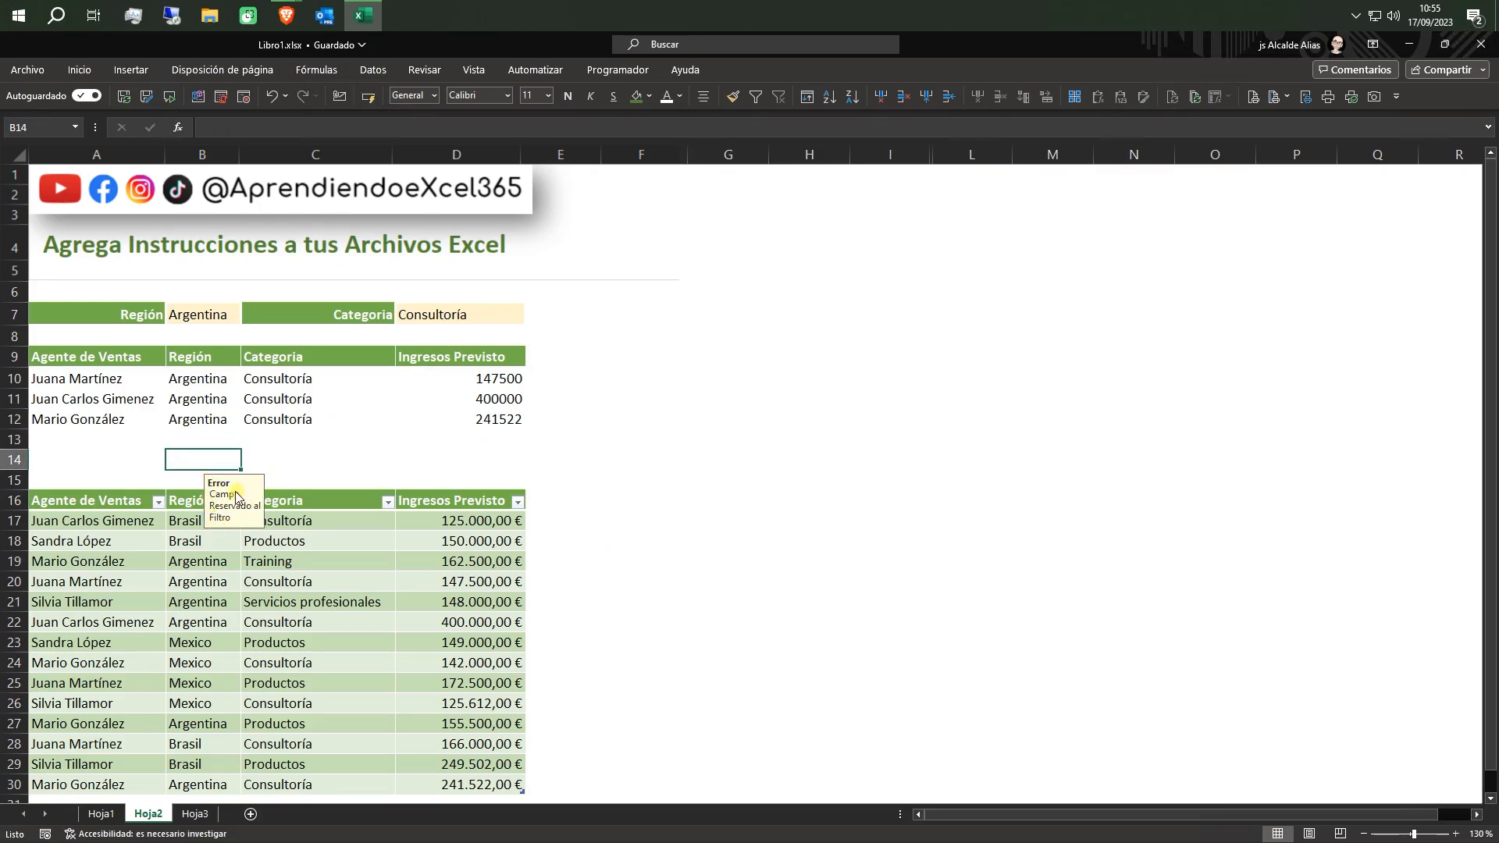
{"action": "left_click", "coordinate": [313, 420]}
{"action": "left_click", "coordinate": [122, 379]}
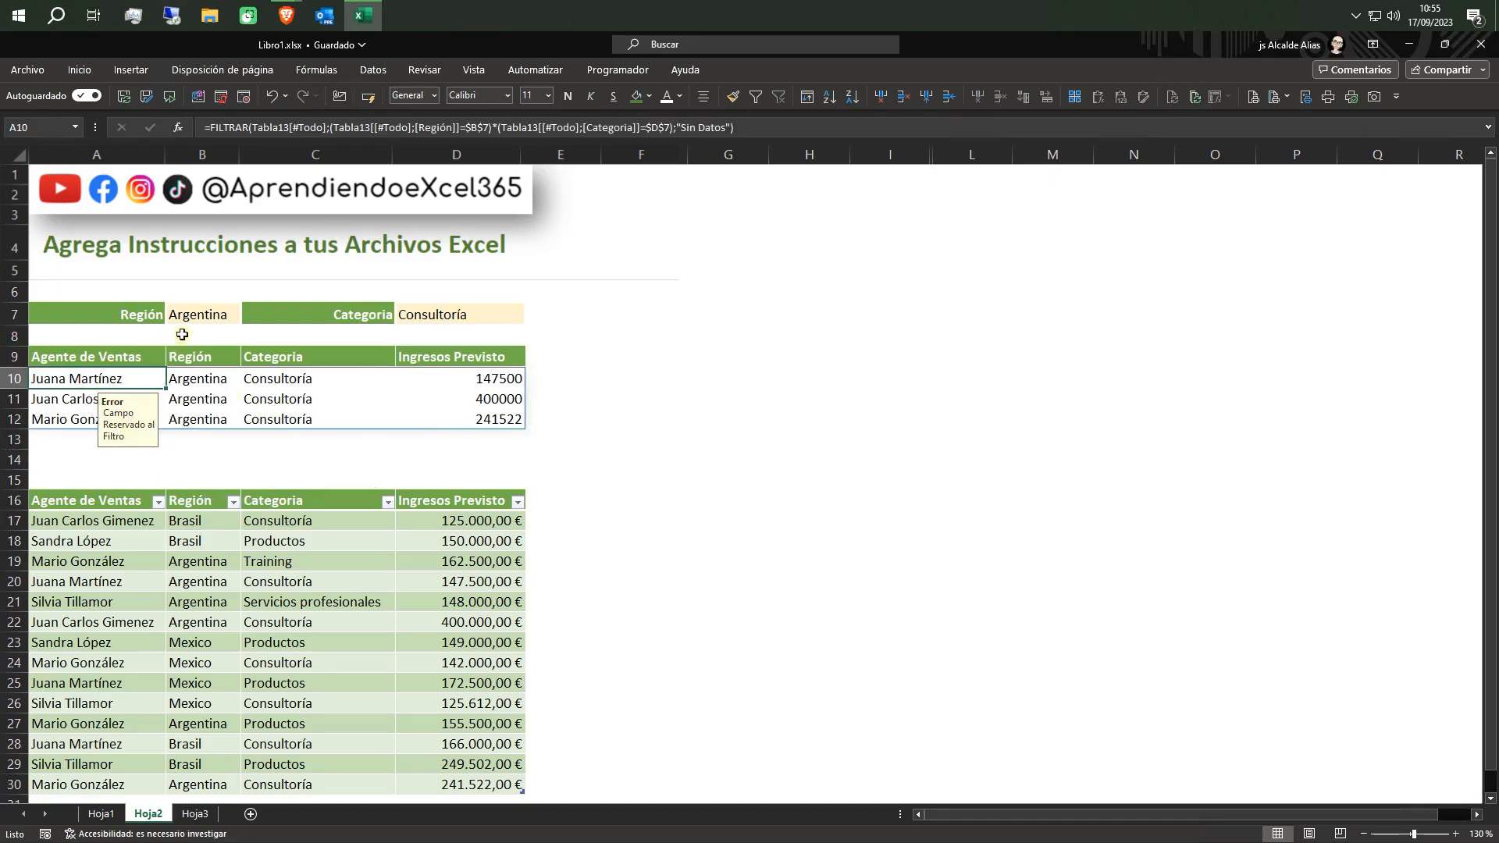
{"action": "left_click", "coordinate": [209, 315]}
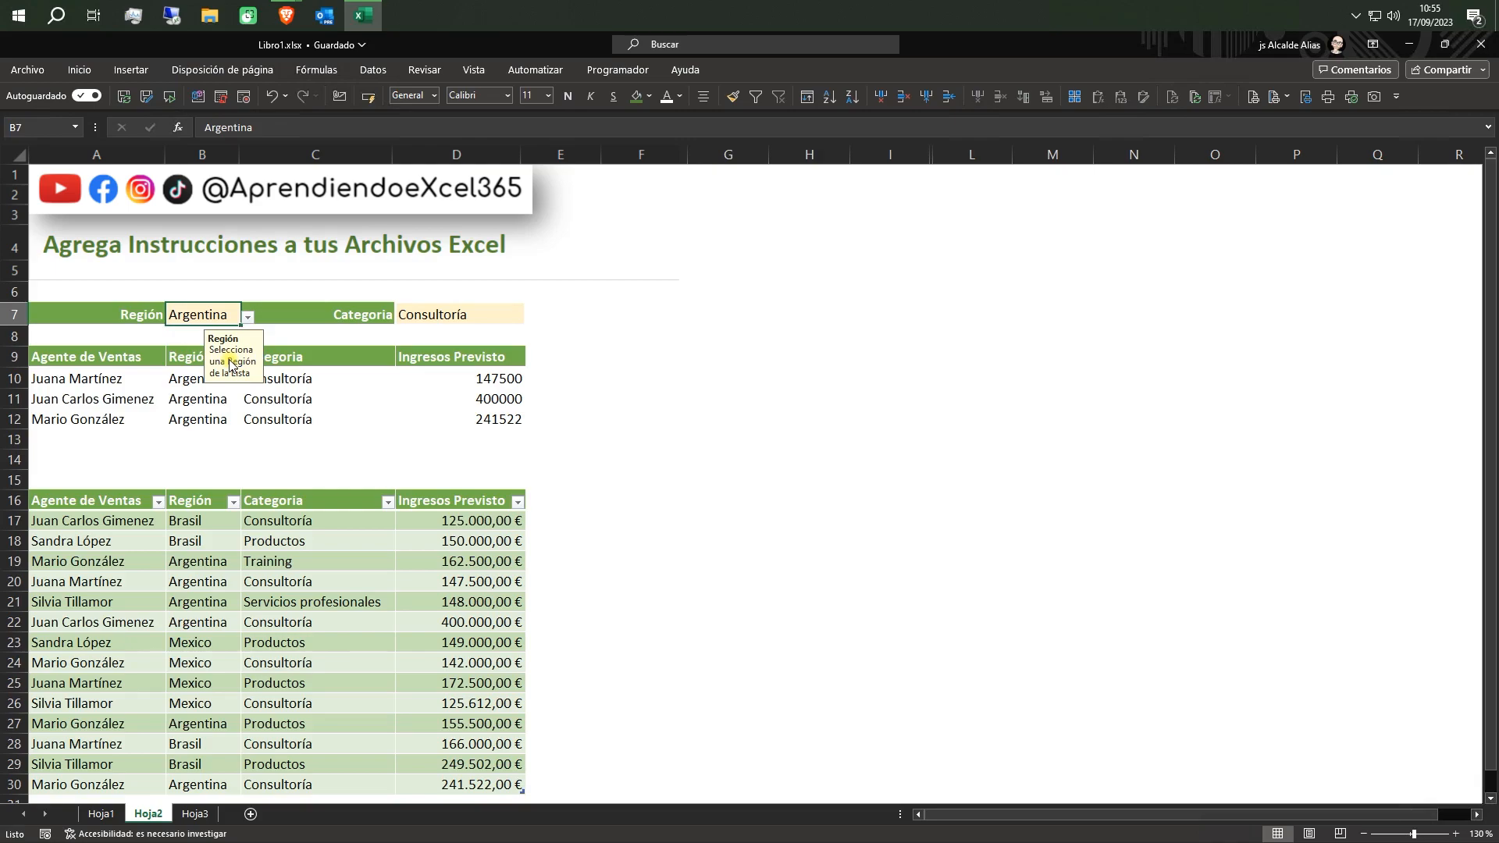
{"action": "left_click", "coordinate": [419, 320]}
{"action": "left_click", "coordinate": [410, 397]}
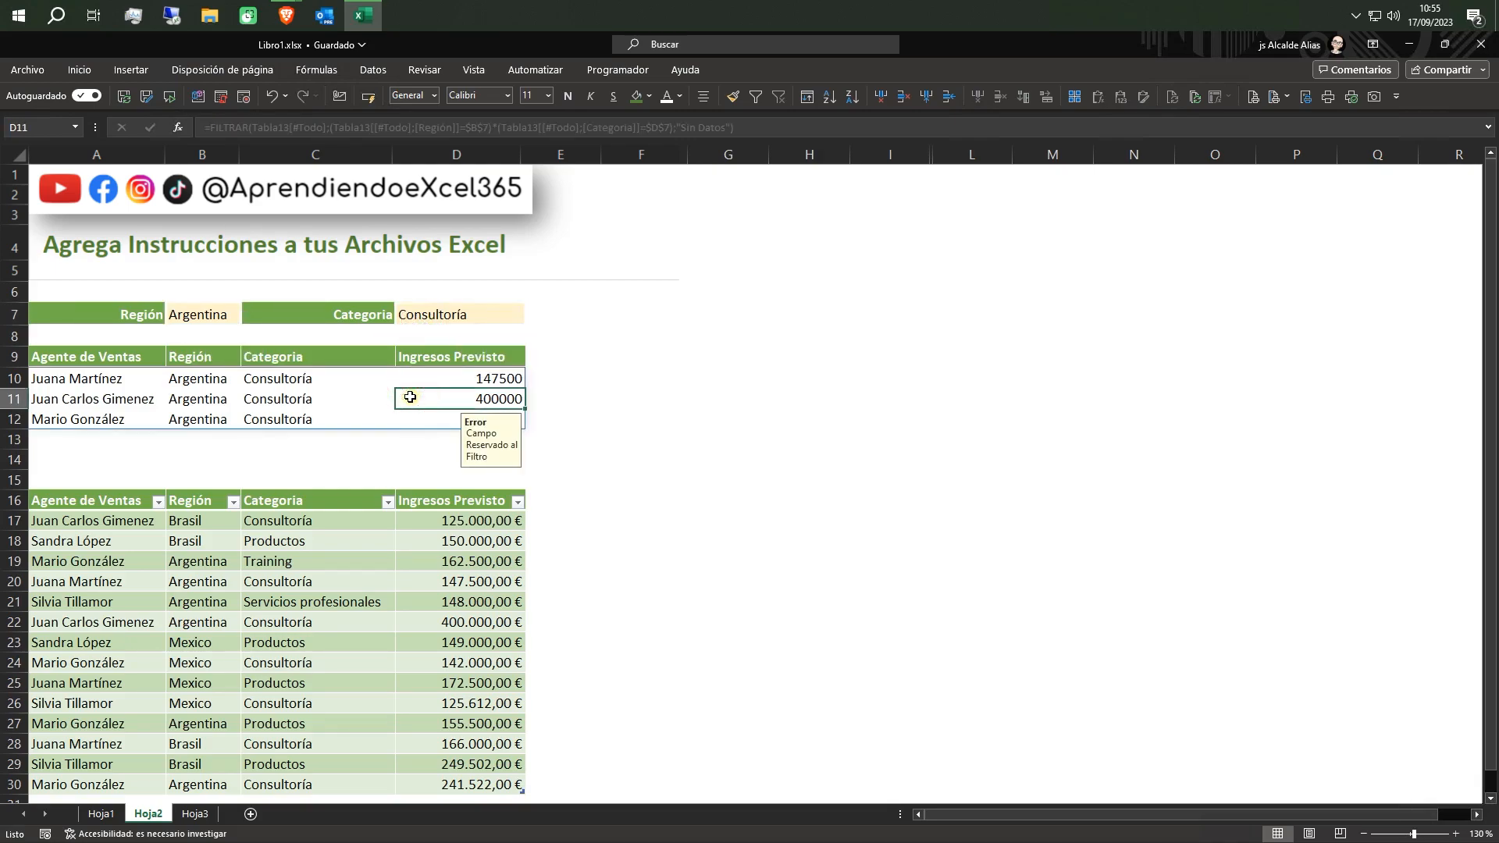
{"action": "left_click", "coordinate": [282, 438]}
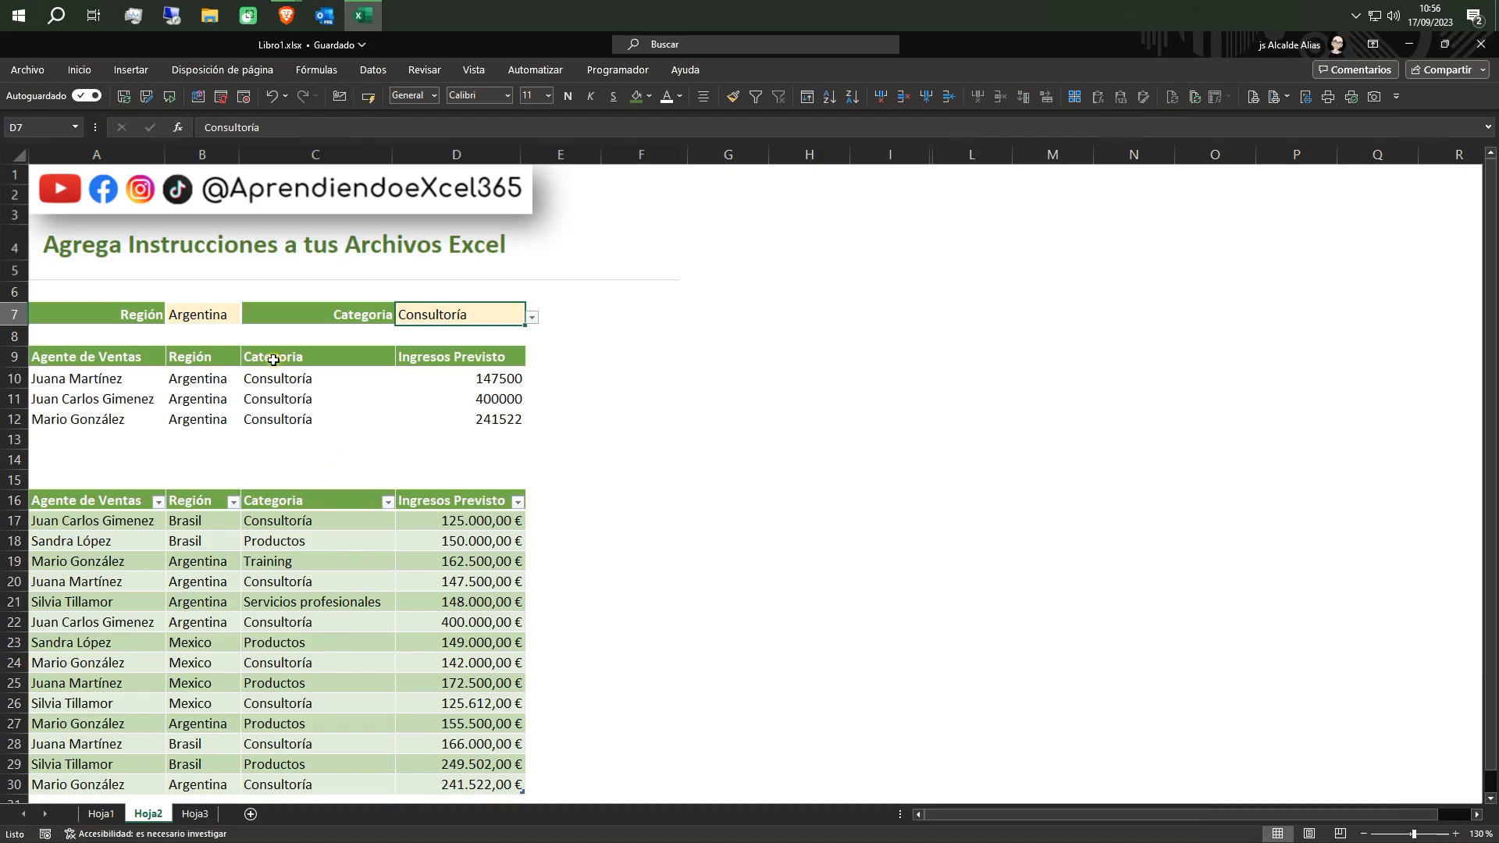
Open the data validation settings for the Región selector in B7 and review the allowed criterion types, keeping Lista
{"action": "left_click", "coordinate": [221, 316]}
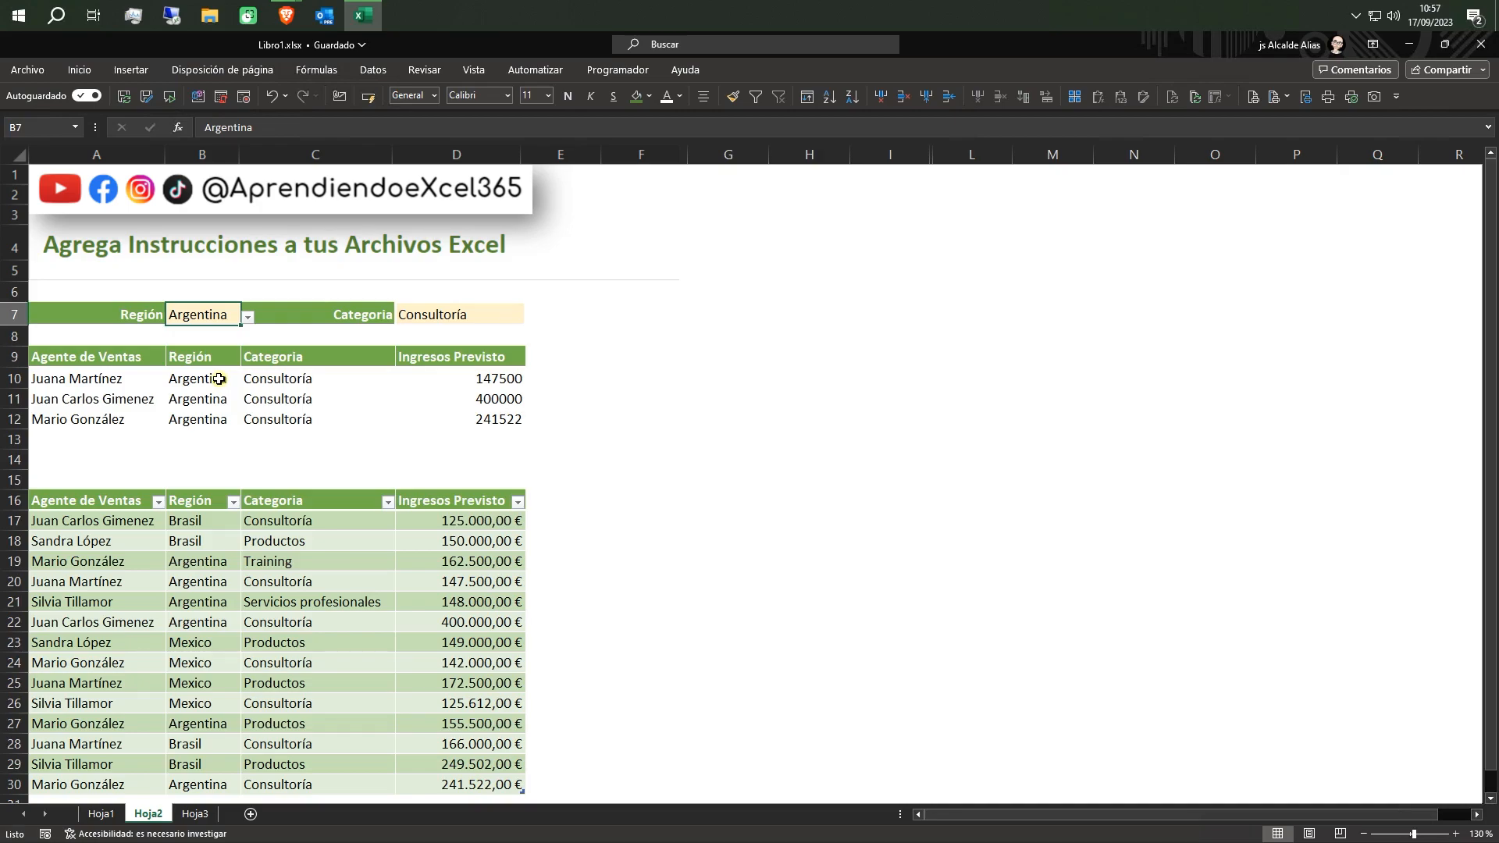
{"action": "left_click", "coordinate": [374, 71]}
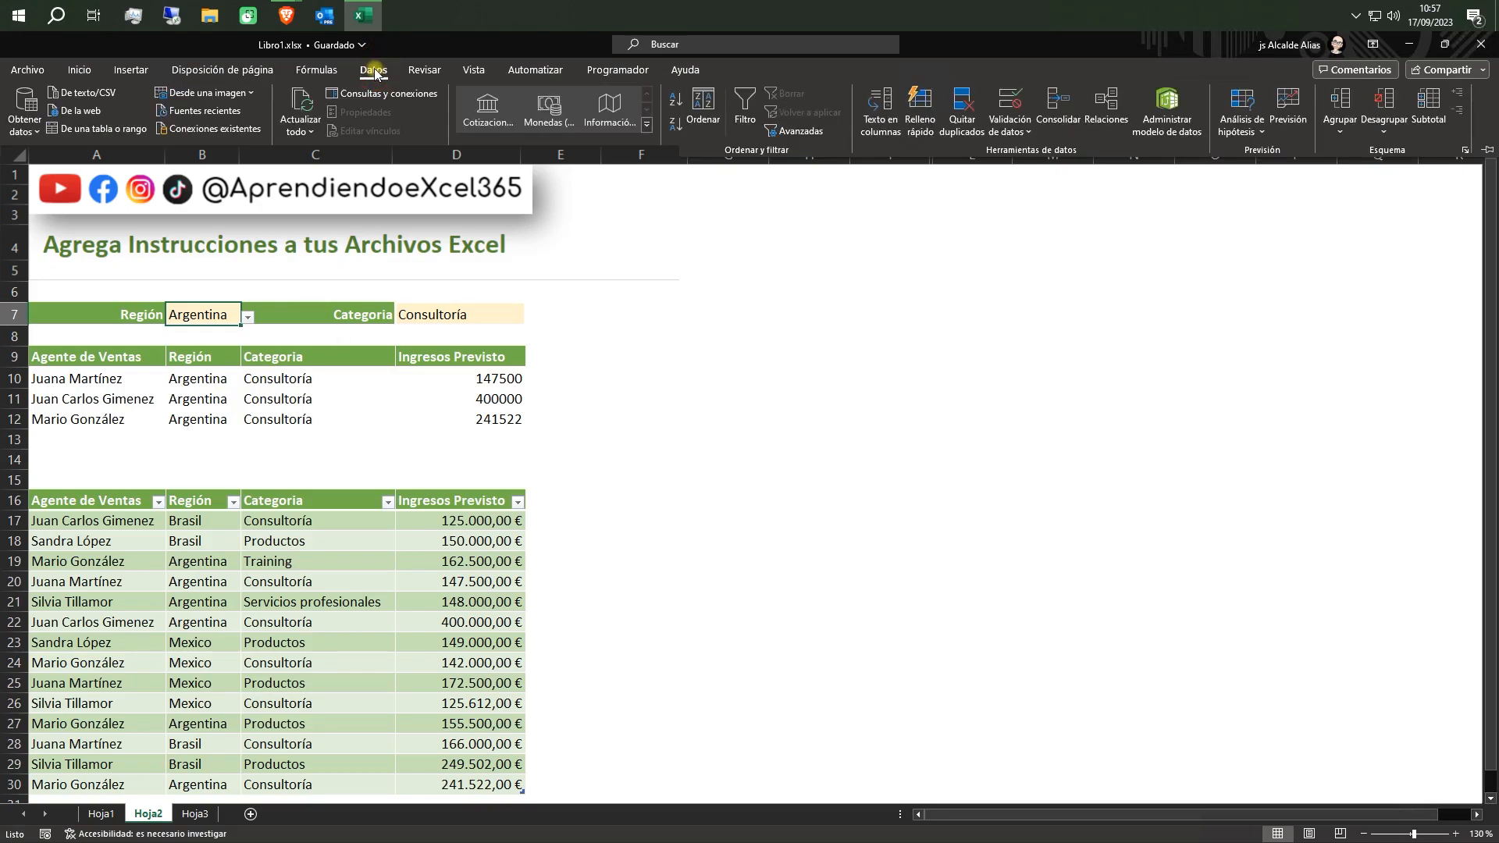
{"action": "left_click", "coordinate": [1027, 131]}
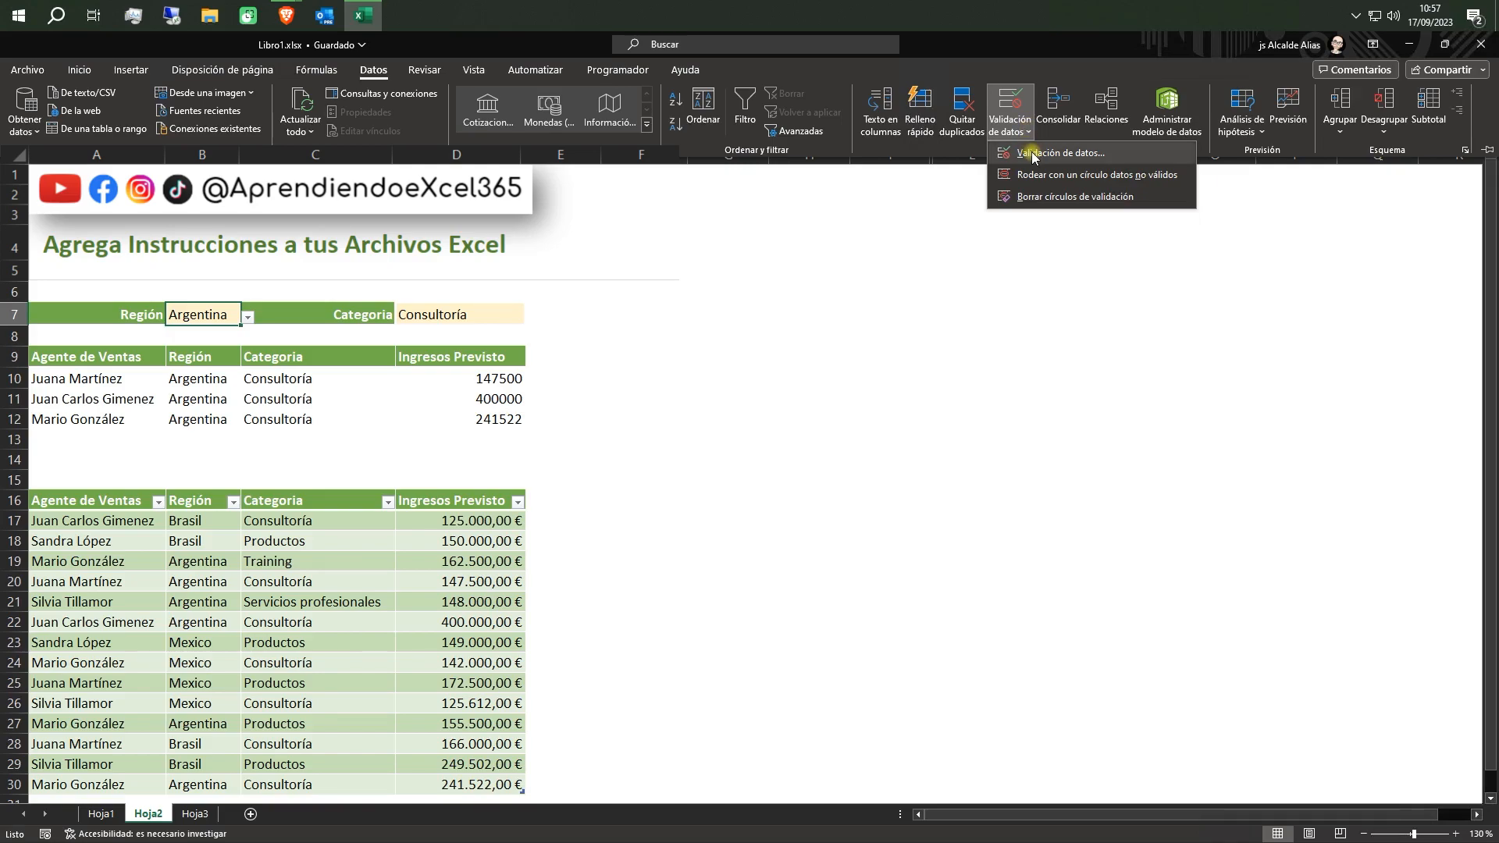
{"action": "left_click", "coordinate": [1032, 155]}
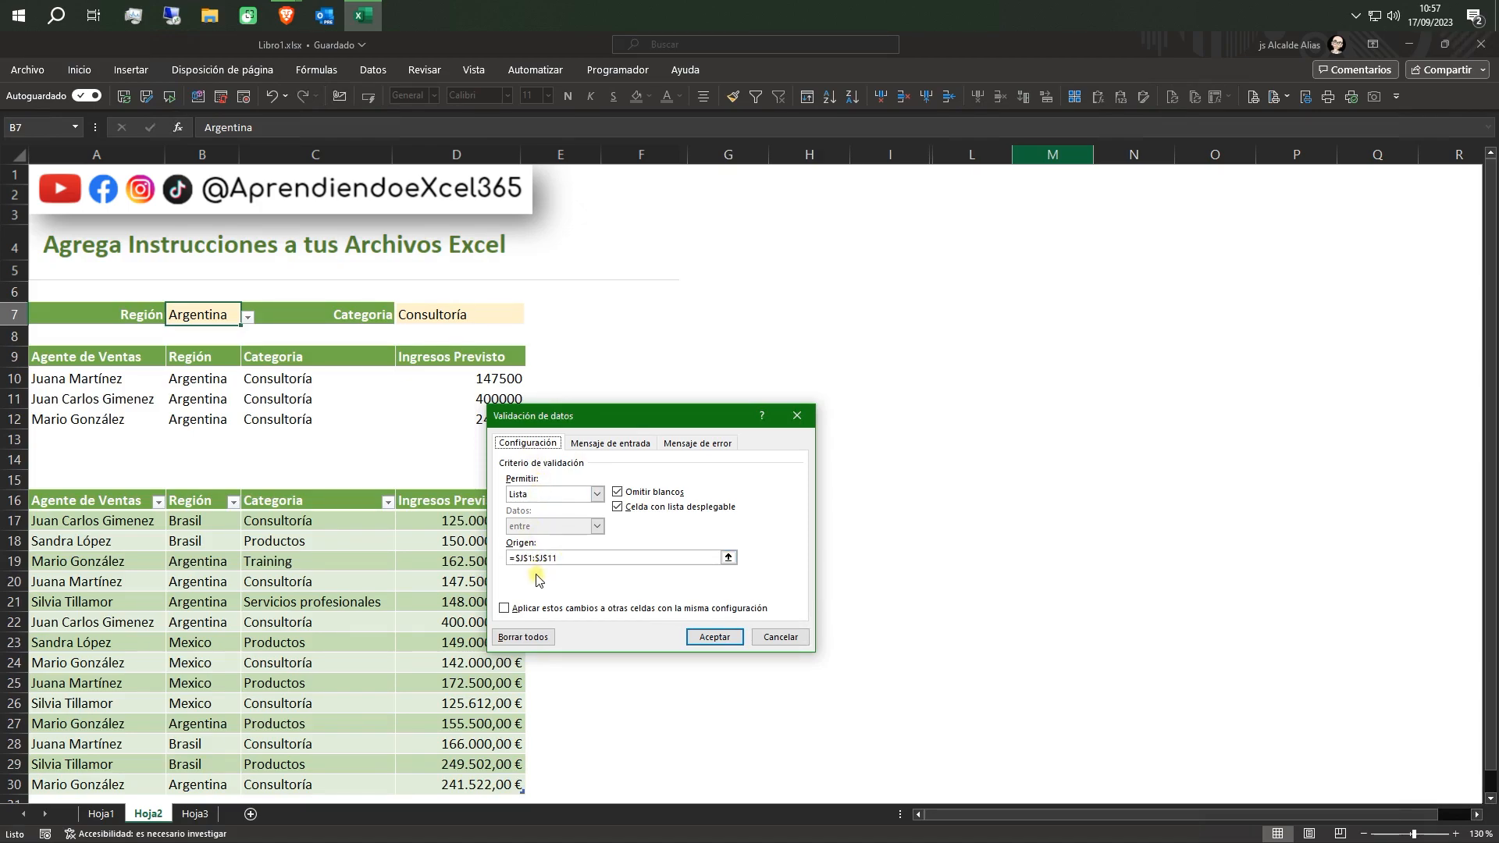
{"action": "left_click", "coordinate": [596, 494]}
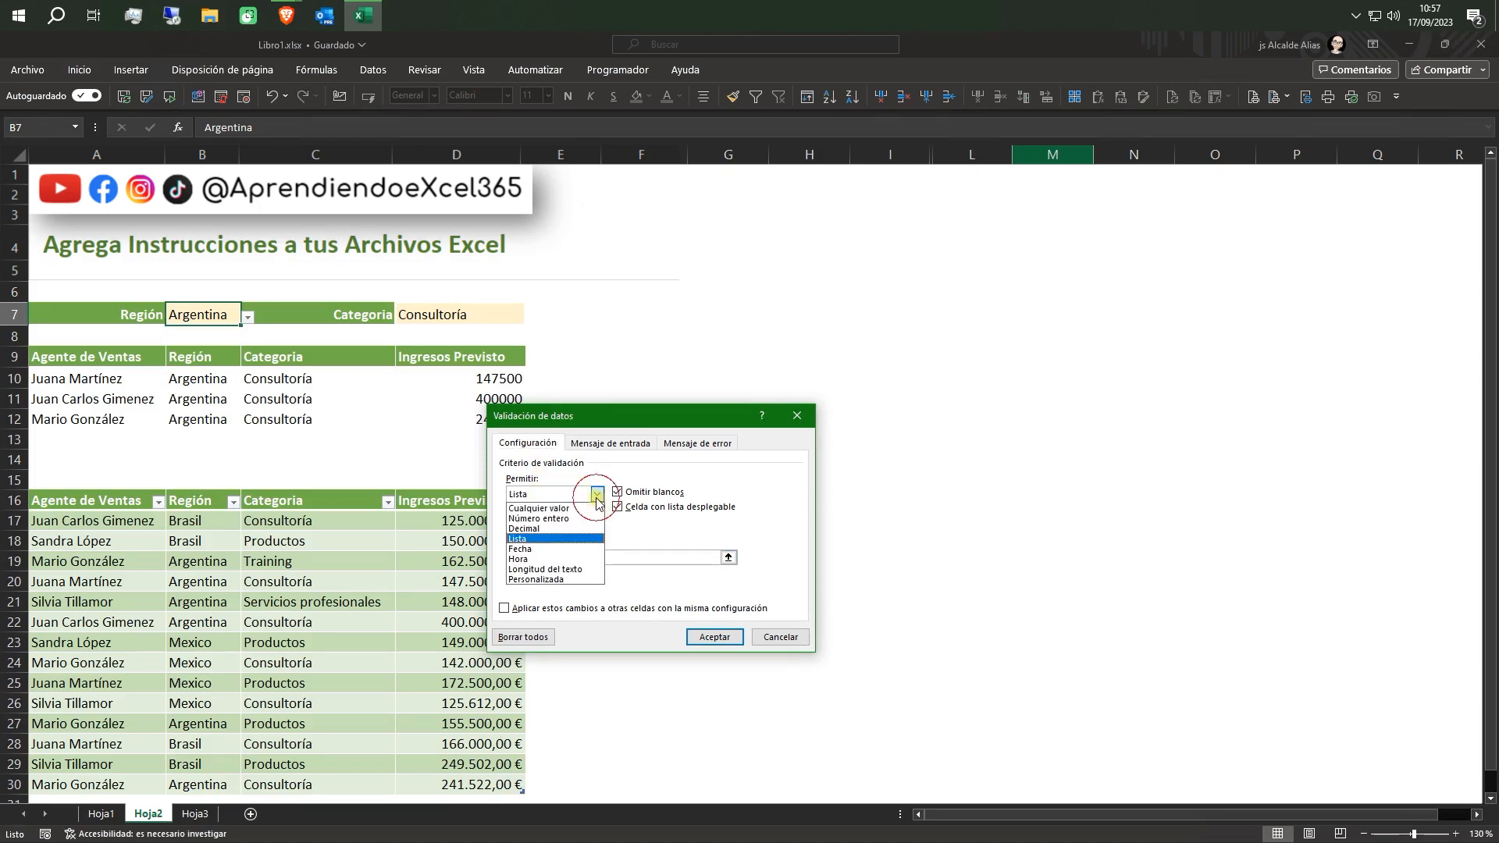
{"action": "left_click", "coordinate": [630, 587]}
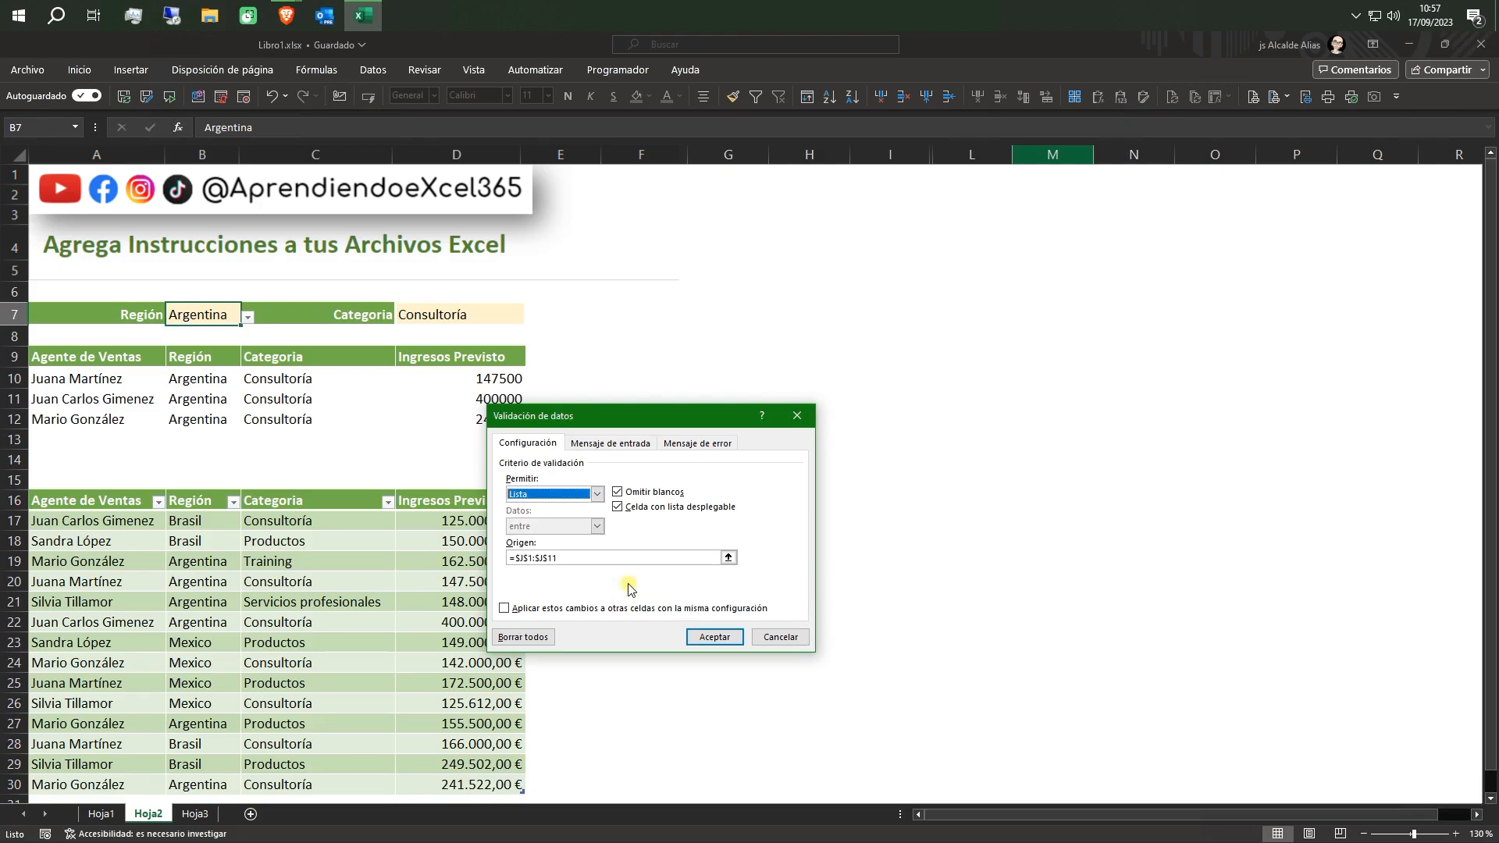
Give B7 an input message titled "Región" with the text "Selecione una Región de Lista", and check it on the cell
{"action": "left_click", "coordinate": [603, 445]}
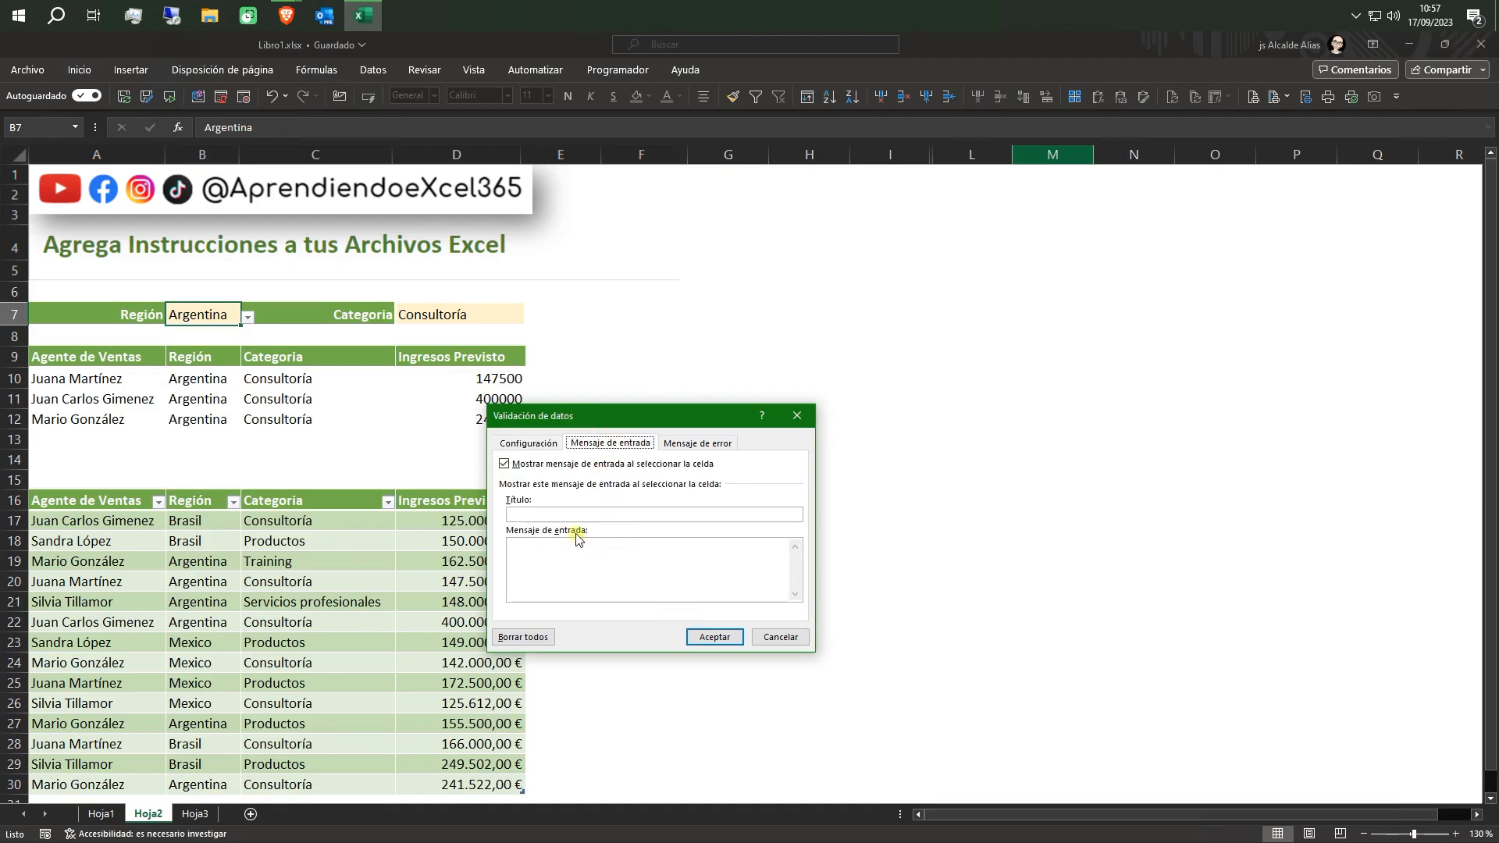
{"action": "left_click", "coordinate": [560, 513]}
{"action": "type", "text": "Región"}
{"action": "left_click", "coordinate": [575, 547]}
{"action": "type", "text": "Selecione una Regio"}
{"action": "type", "text": "n de Lista"}
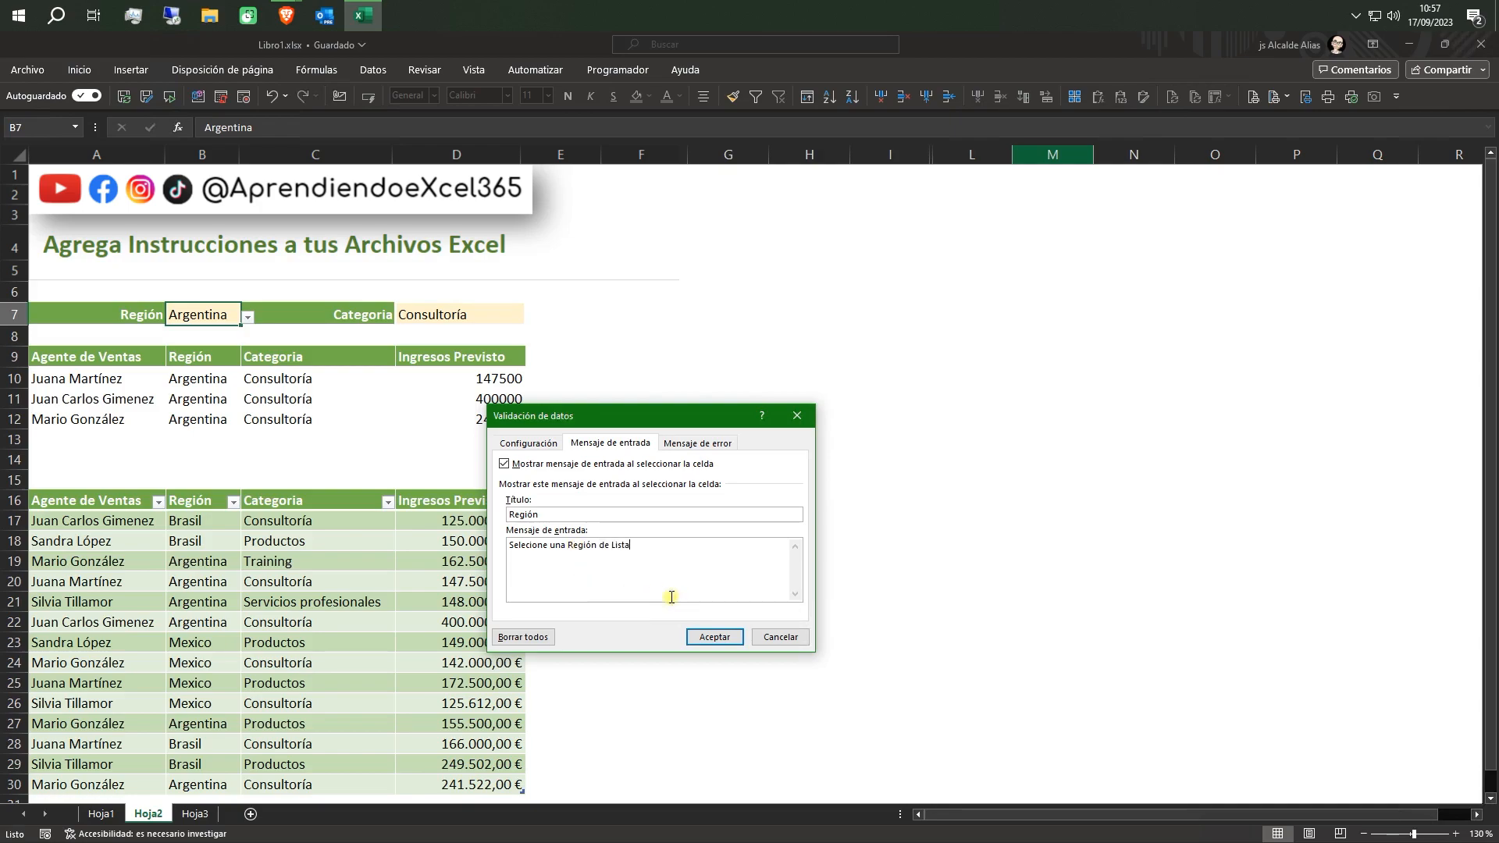
{"action": "left_click", "coordinate": [710, 637]}
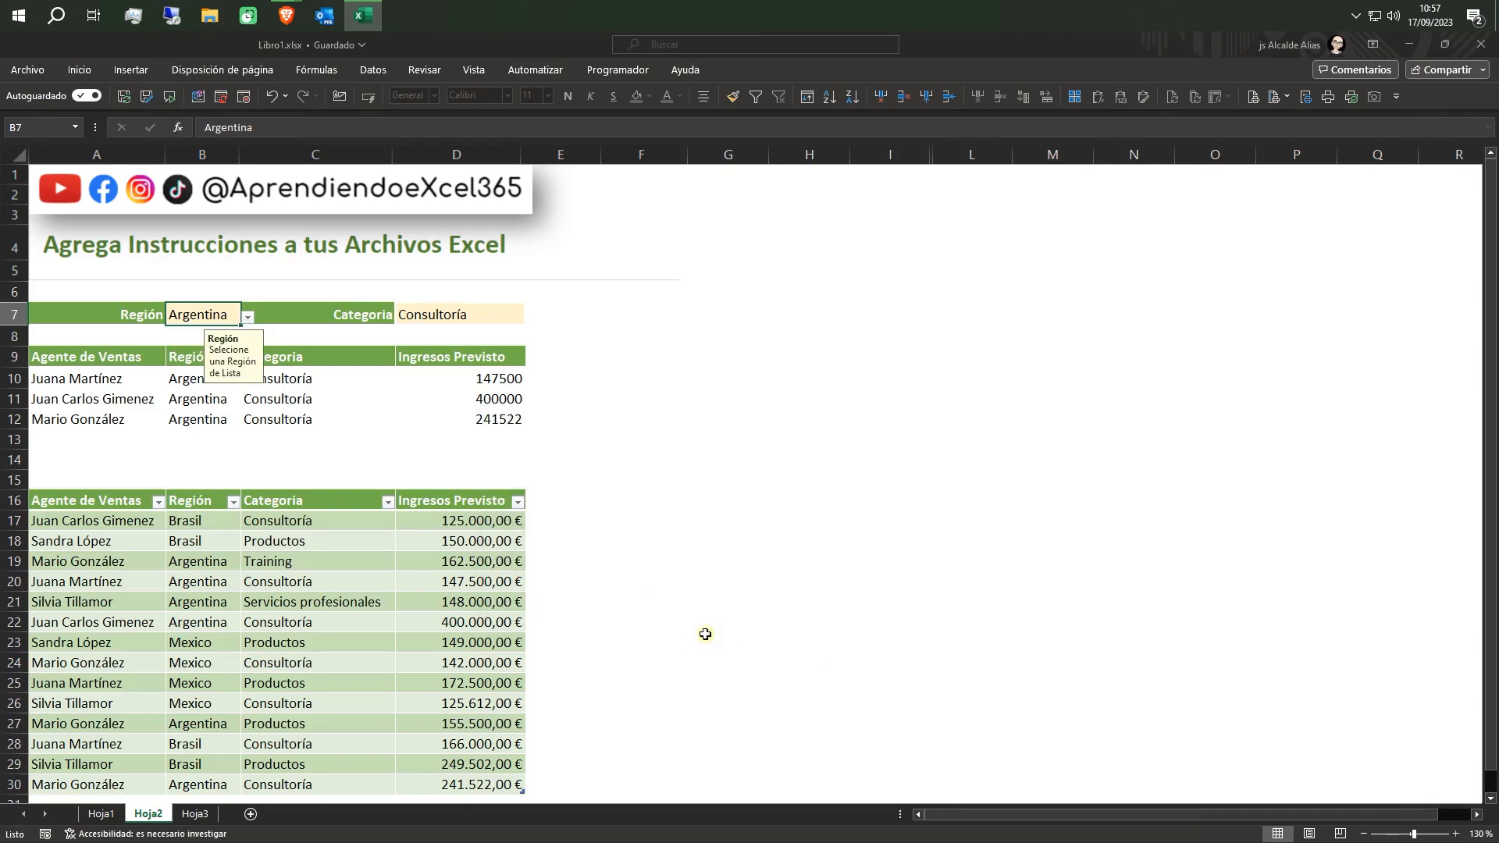
{"action": "left_click", "coordinate": [297, 399]}
{"action": "left_click", "coordinate": [210, 314]}
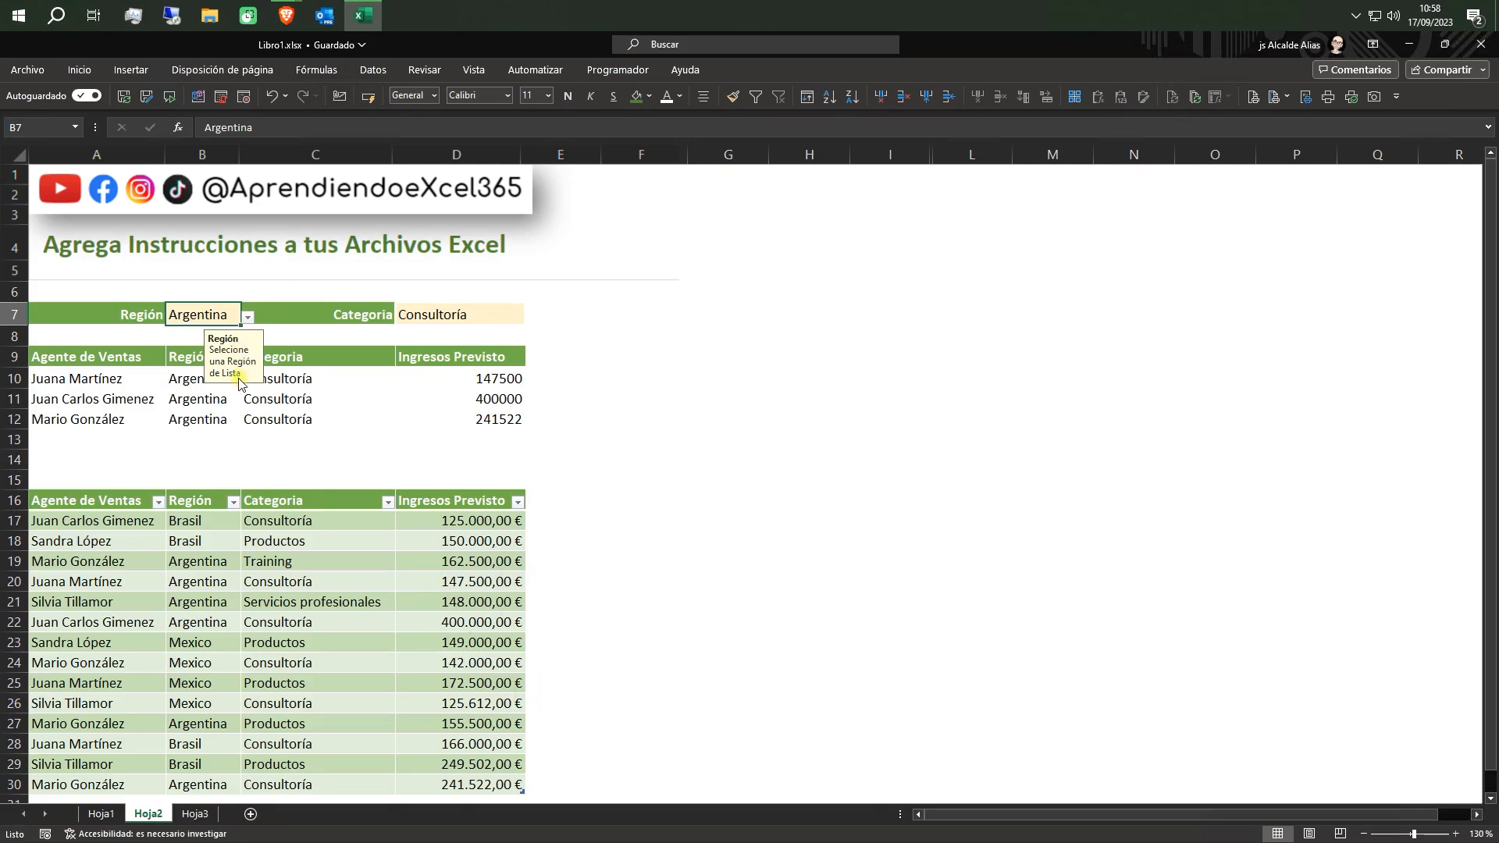
Add the untitled data validation input message "Seleccione una Categoria de la Lista" to the Categoria selector in D7
{"action": "left_click", "coordinate": [420, 315]}
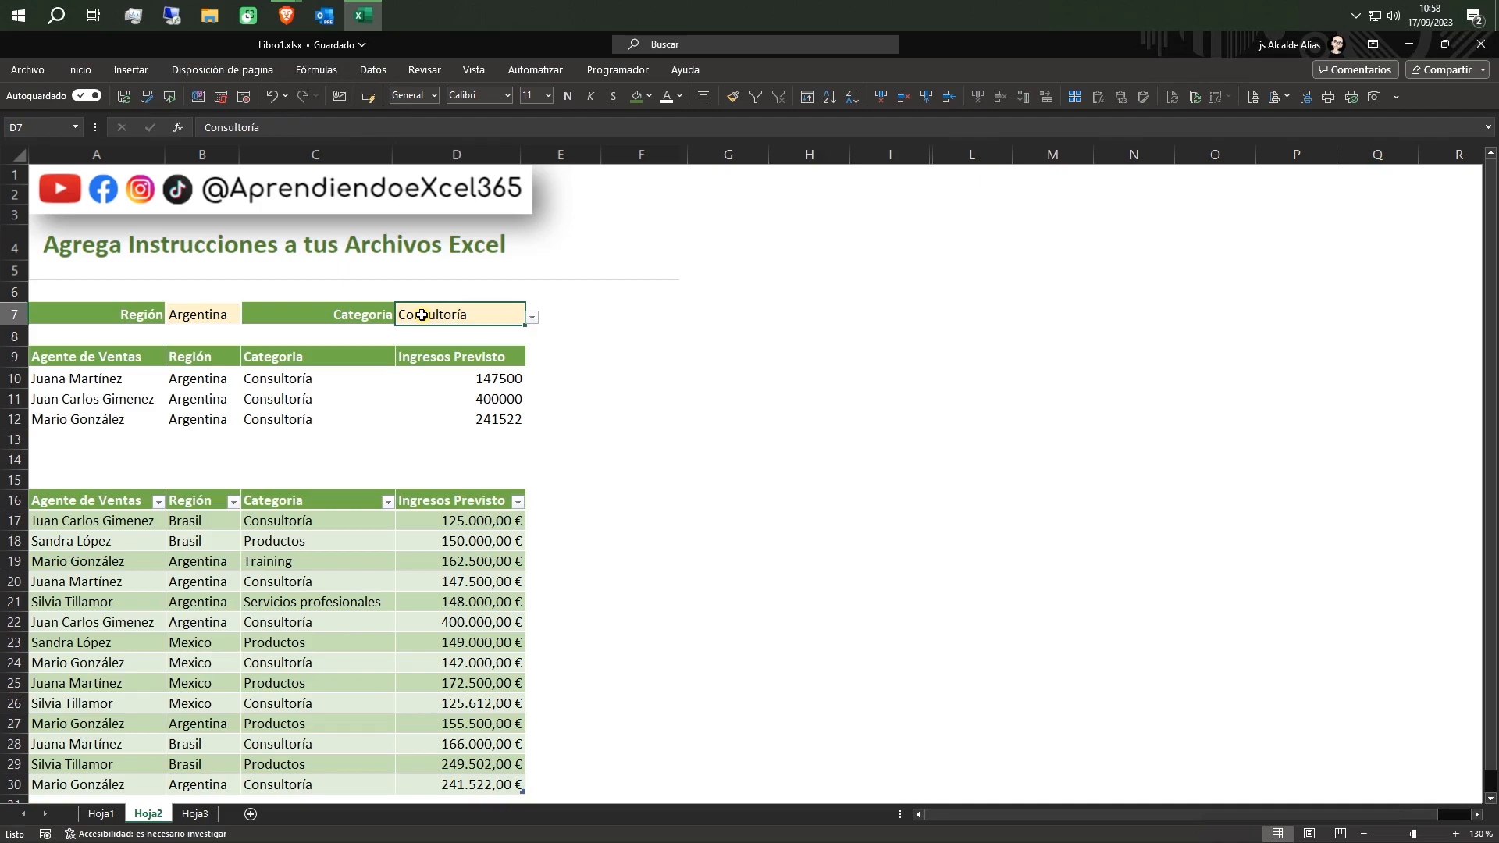
{"action": "left_click", "coordinate": [377, 70]}
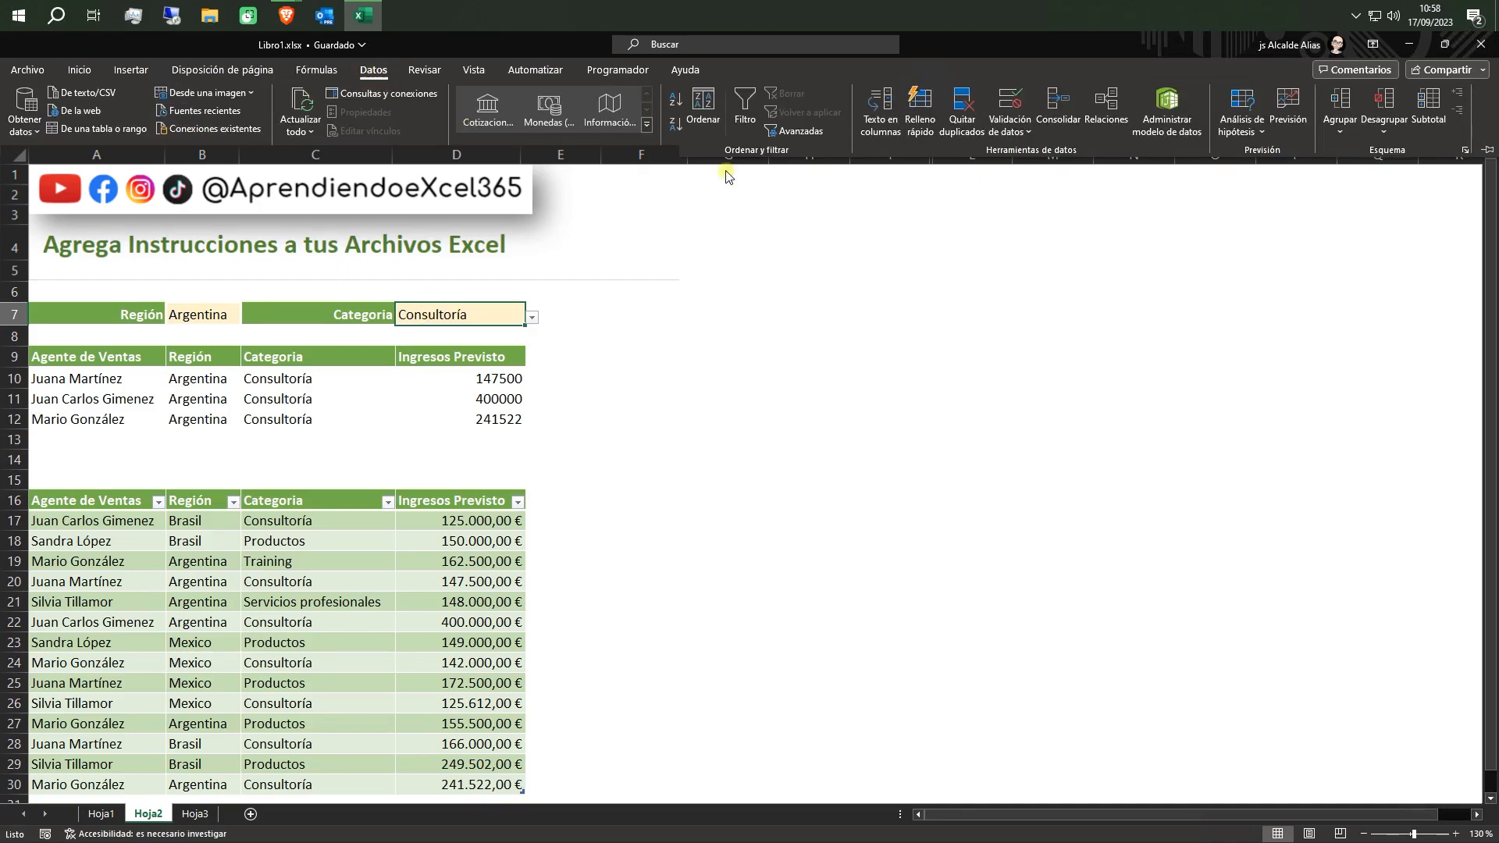
{"action": "left_click", "coordinate": [1011, 110]}
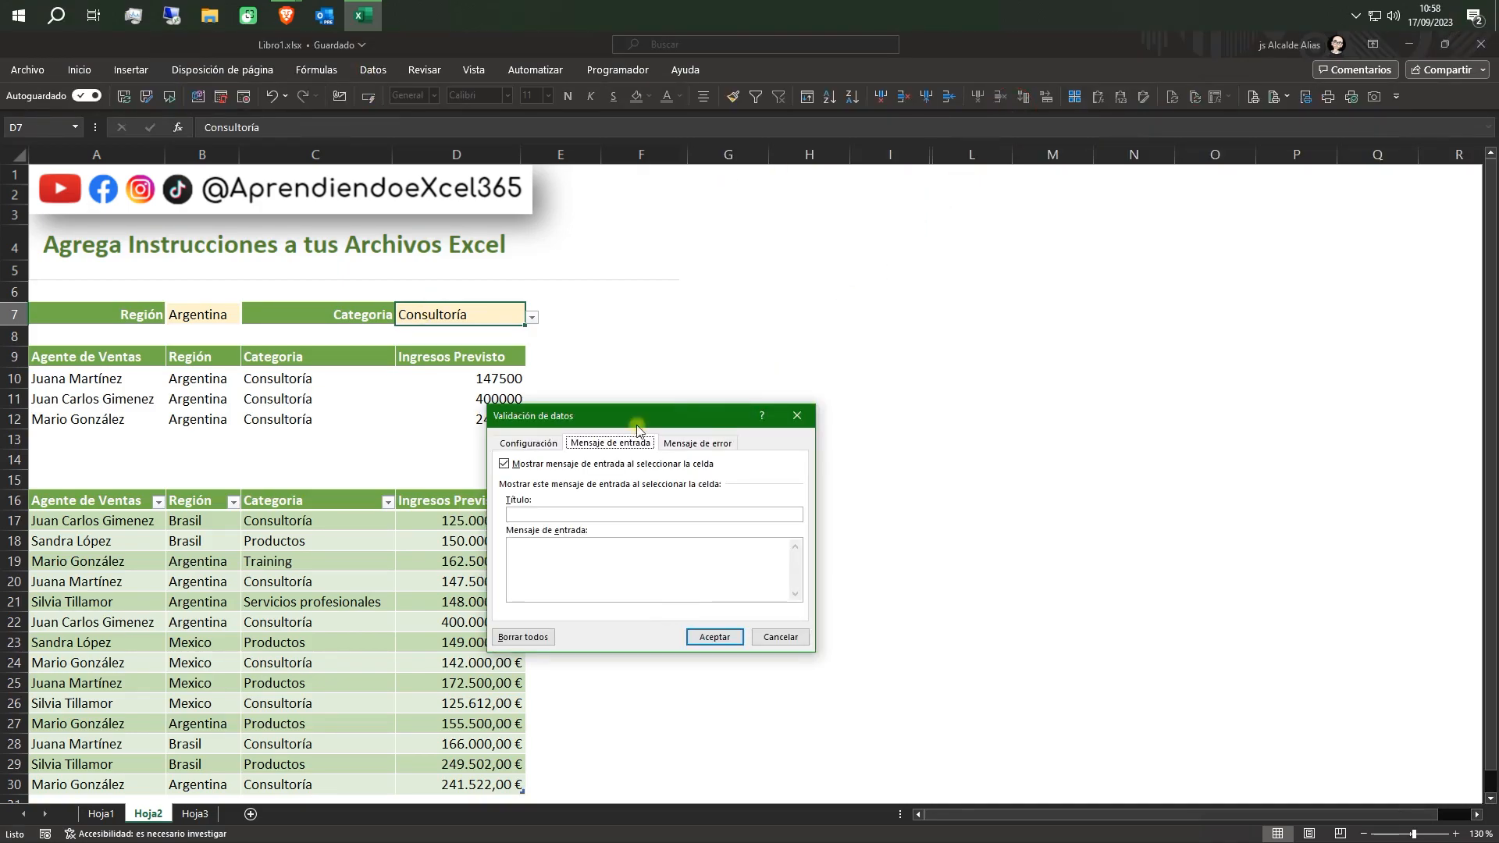
{"action": "left_click", "coordinate": [583, 513]}
{"action": "type", "text": "Seleccione una Categoria de la Lista"}
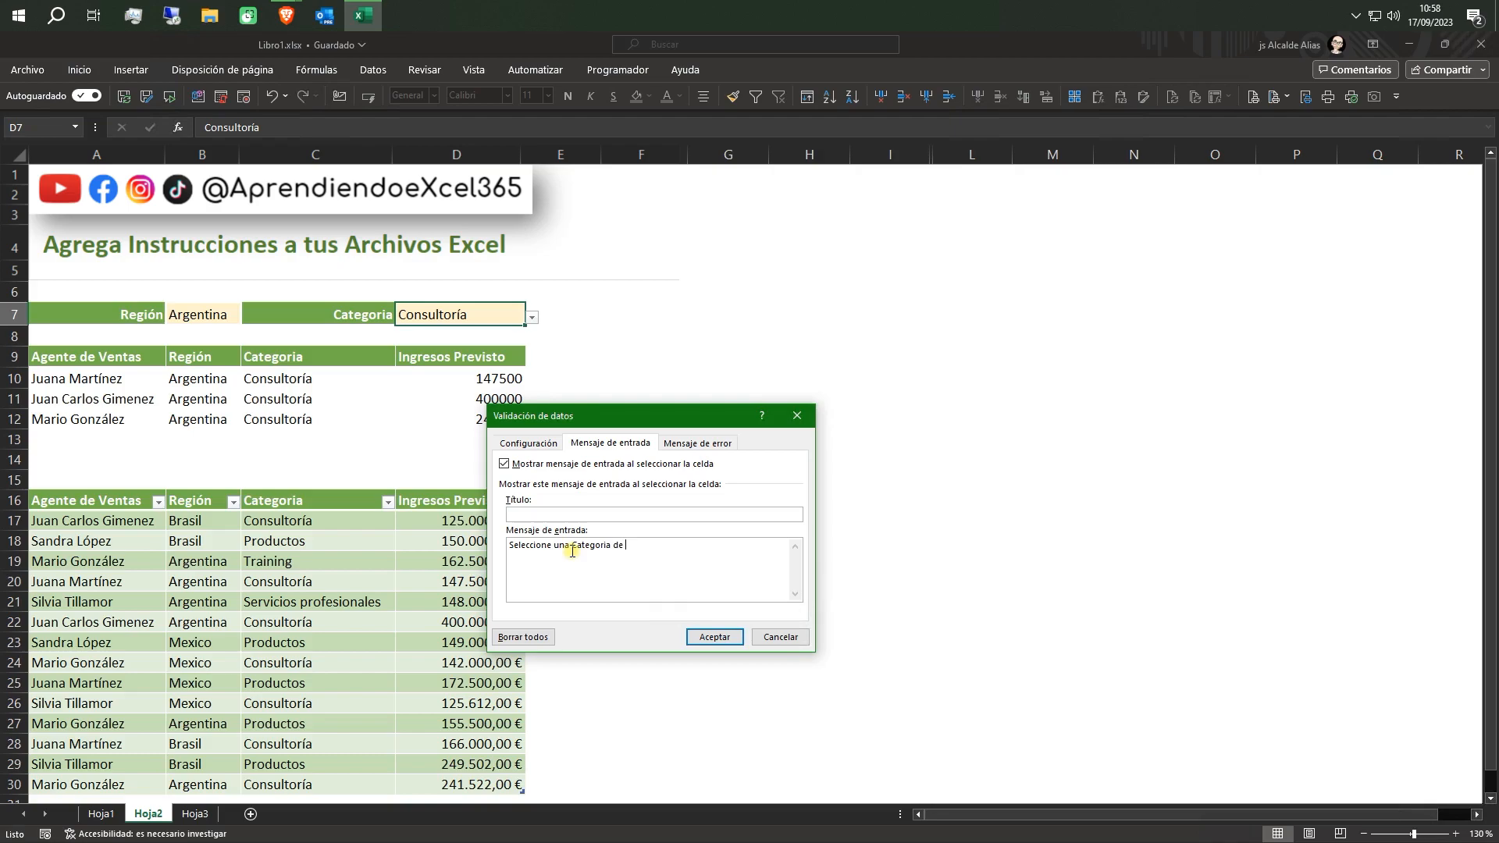
{"action": "left_click", "coordinate": [714, 636]}
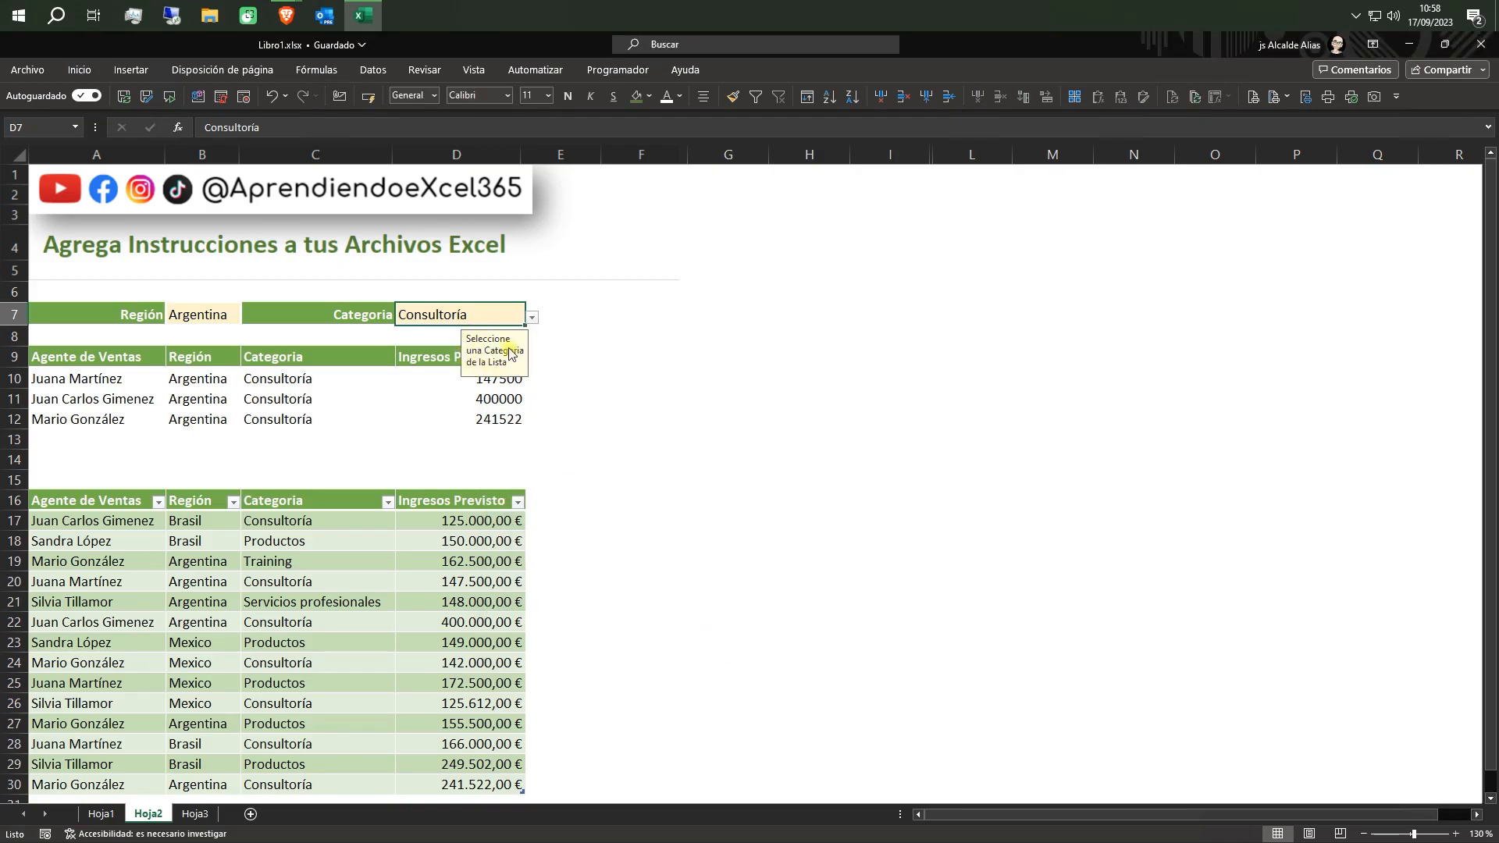
Add a data validation input message titled "Error" with the text "Celdas Reservadas para el Filto" to the filter result range A10:D15
{"action": "left_click", "coordinate": [445, 421]}
{"action": "left_click", "coordinate": [49, 380]}
{"action": "left_click_drag", "start_coordinate": [49, 380], "coordinate": [491, 473]}
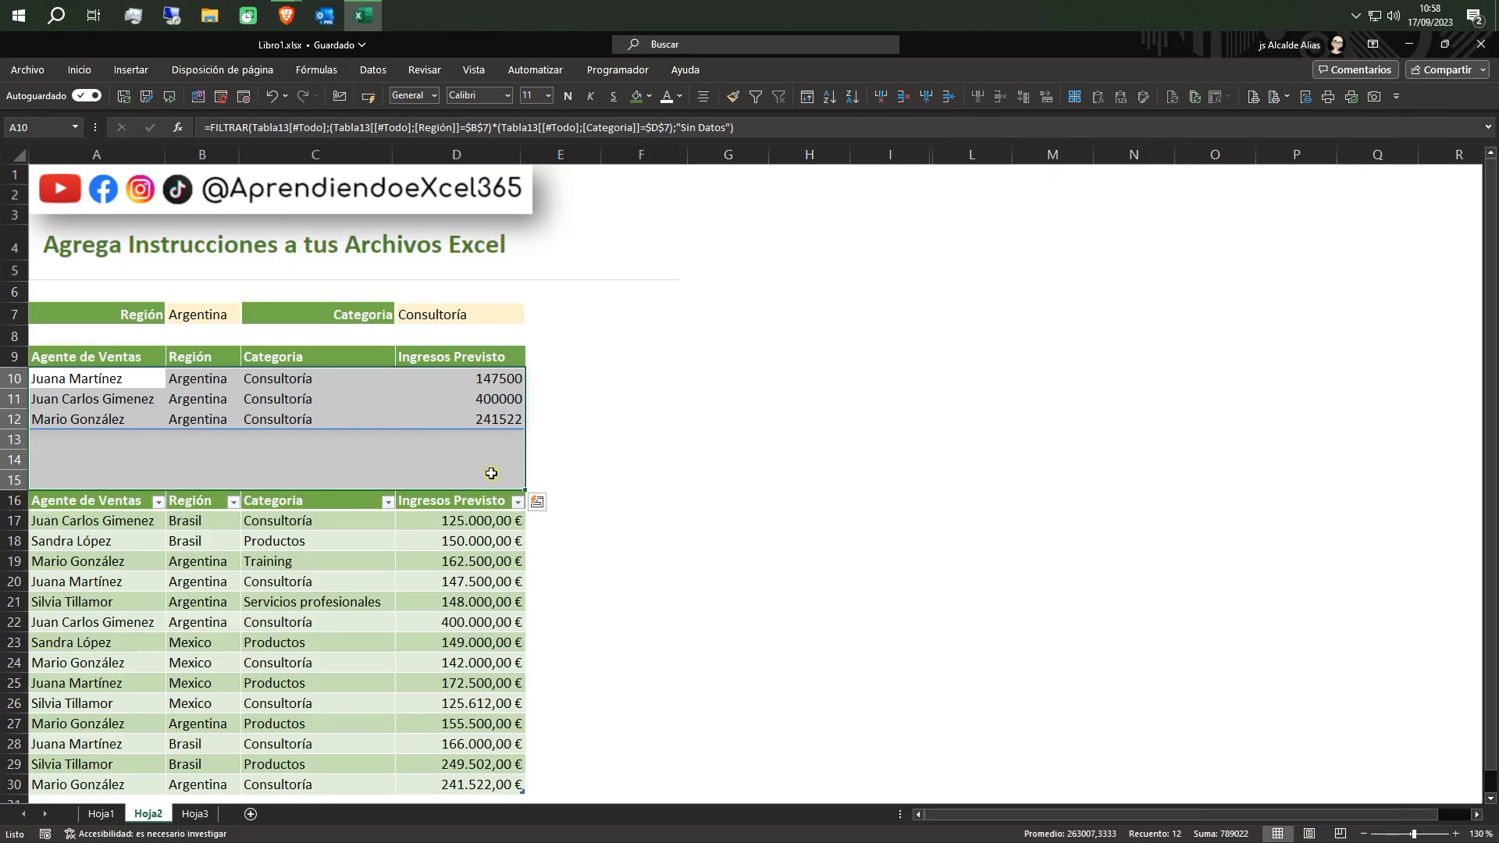
{"action": "left_click", "coordinate": [375, 71]}
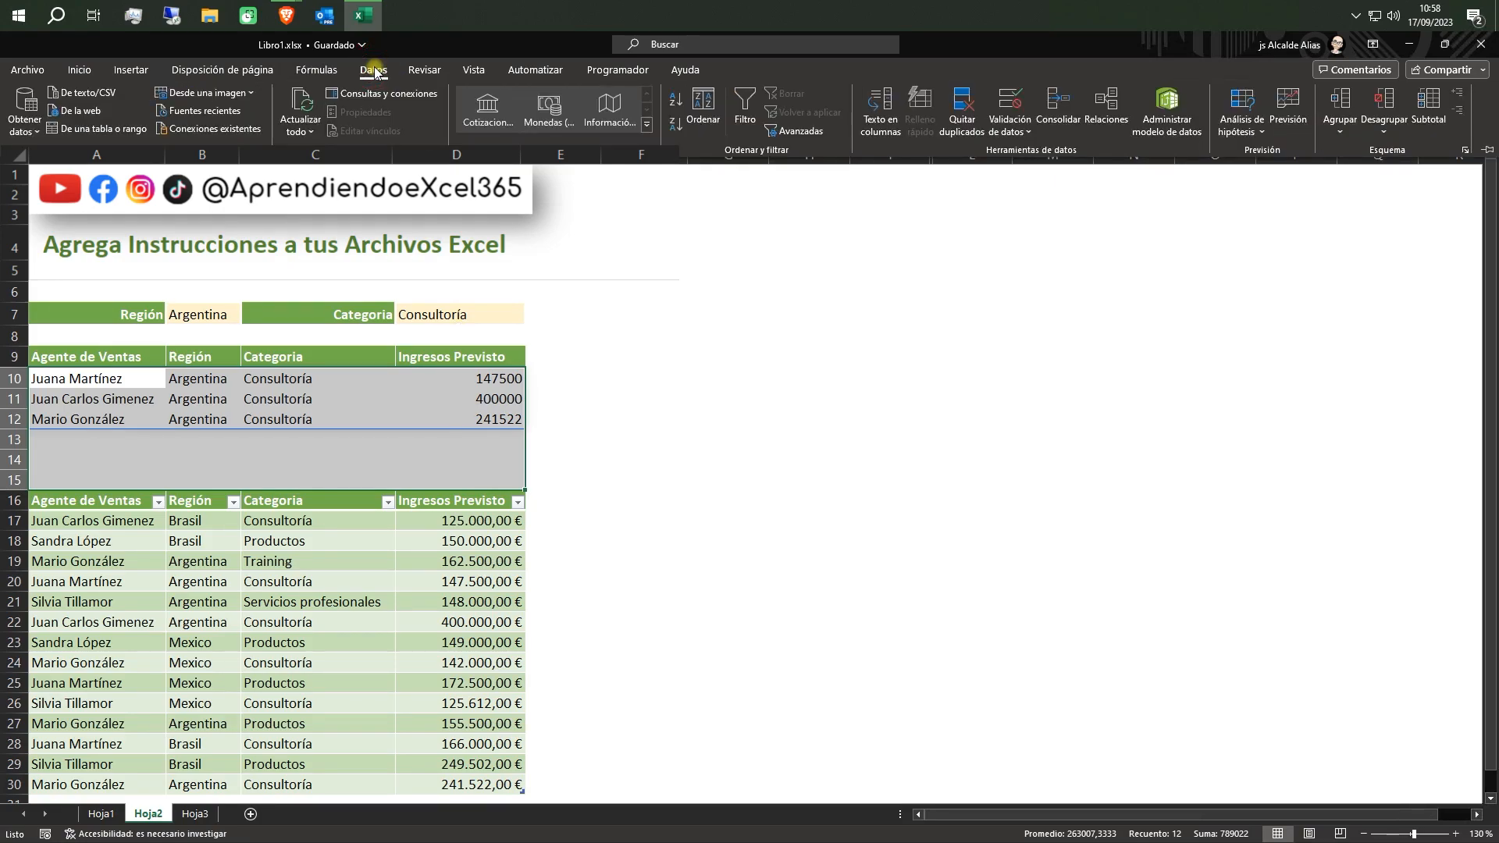
{"action": "left_click", "coordinate": [1020, 103]}
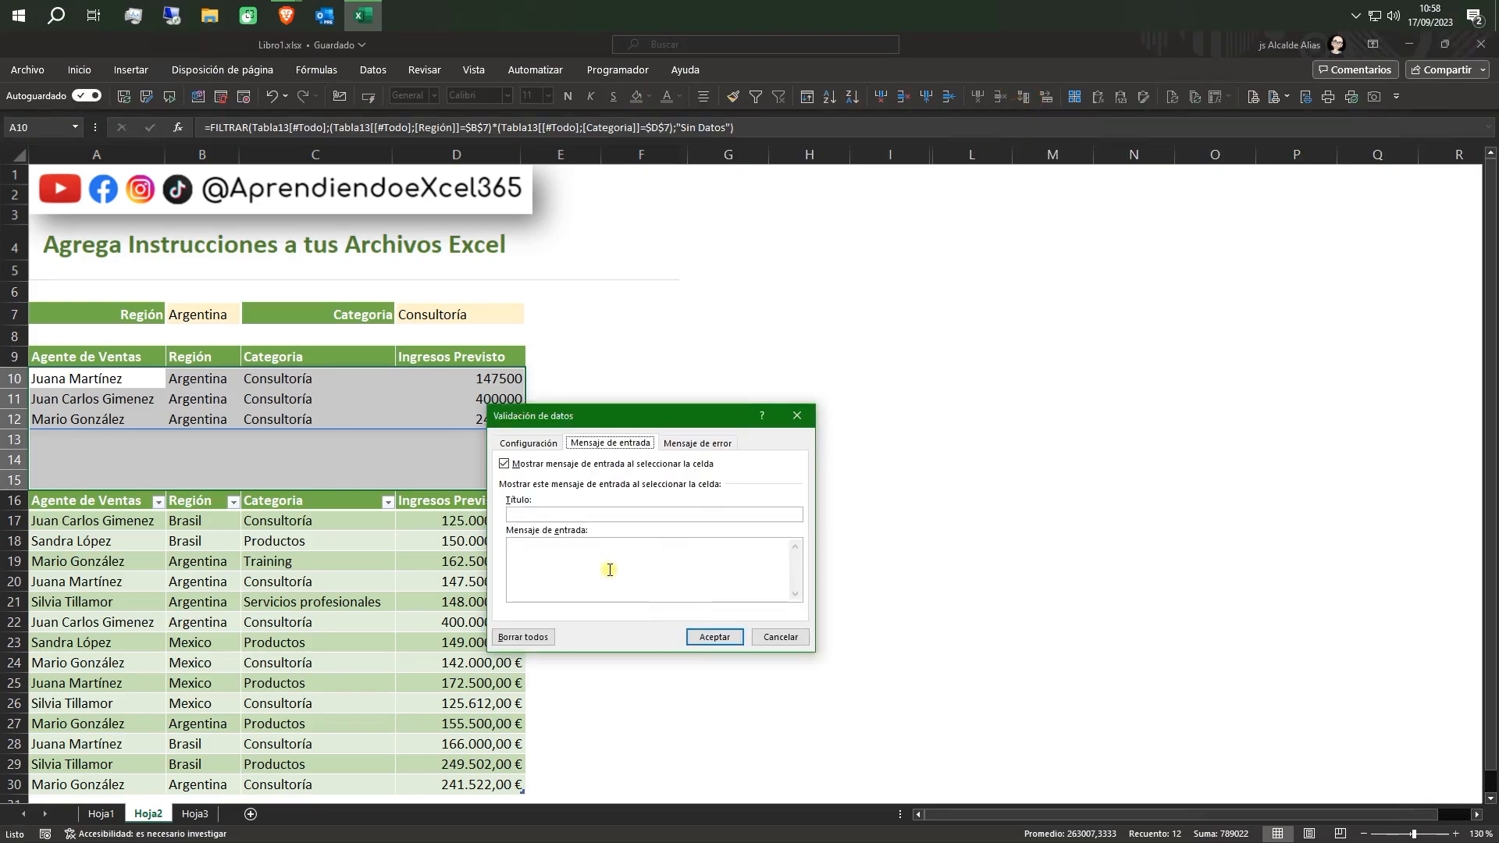
{"action": "left_click", "coordinate": [539, 515]}
{"action": "type", "text": "Er"}
{"action": "left_click", "coordinate": [580, 569]}
{"action": "type", "text": "Celdas Reservadas para el Filto"}
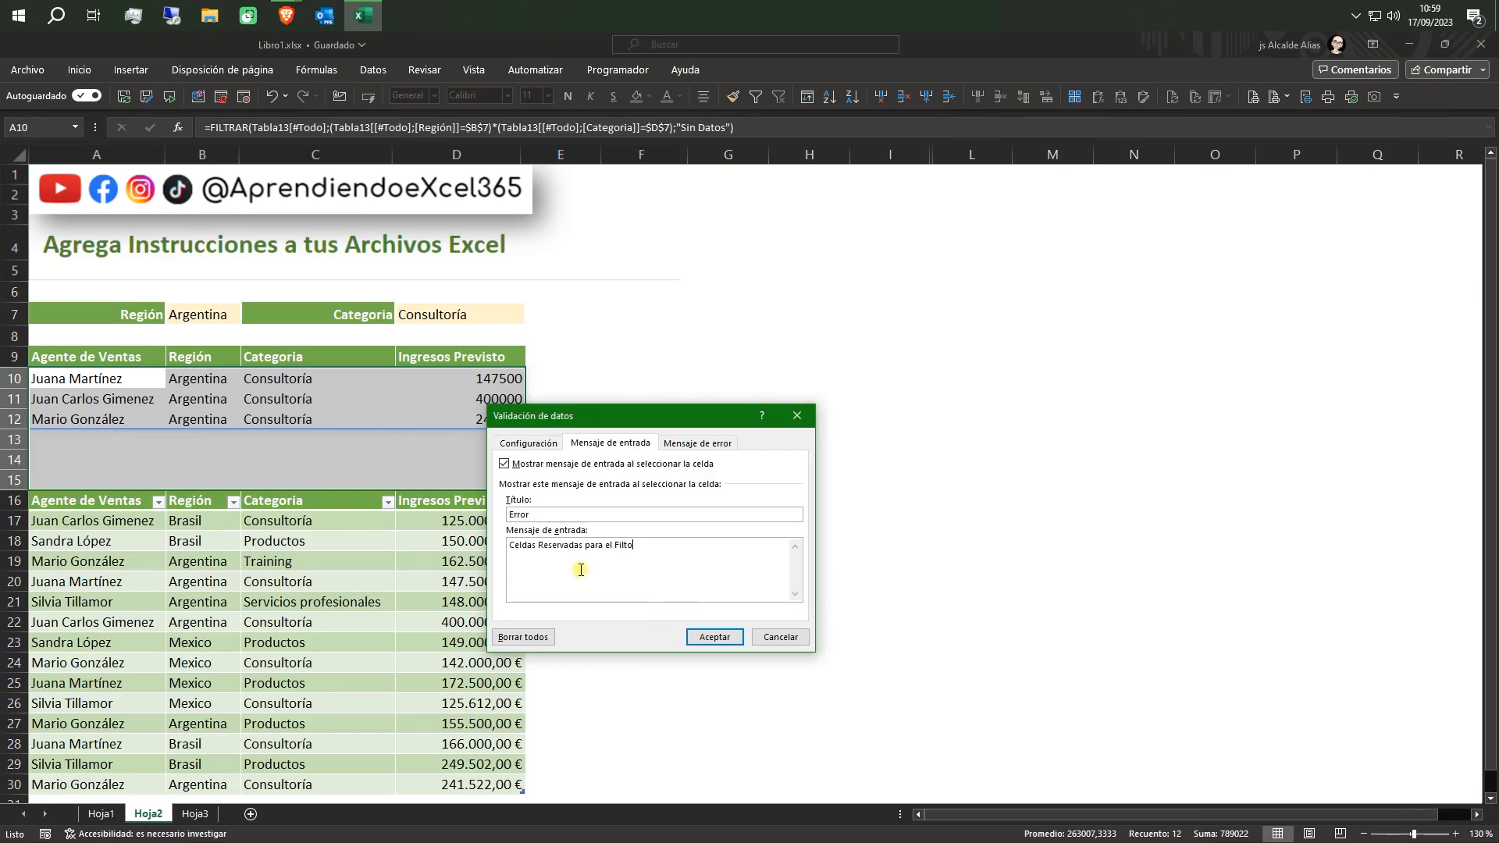
{"action": "left_click", "coordinate": [714, 637]}
Check the input message on several cells across the filter result range A10:D15
{"action": "left_click", "coordinate": [344, 443]}
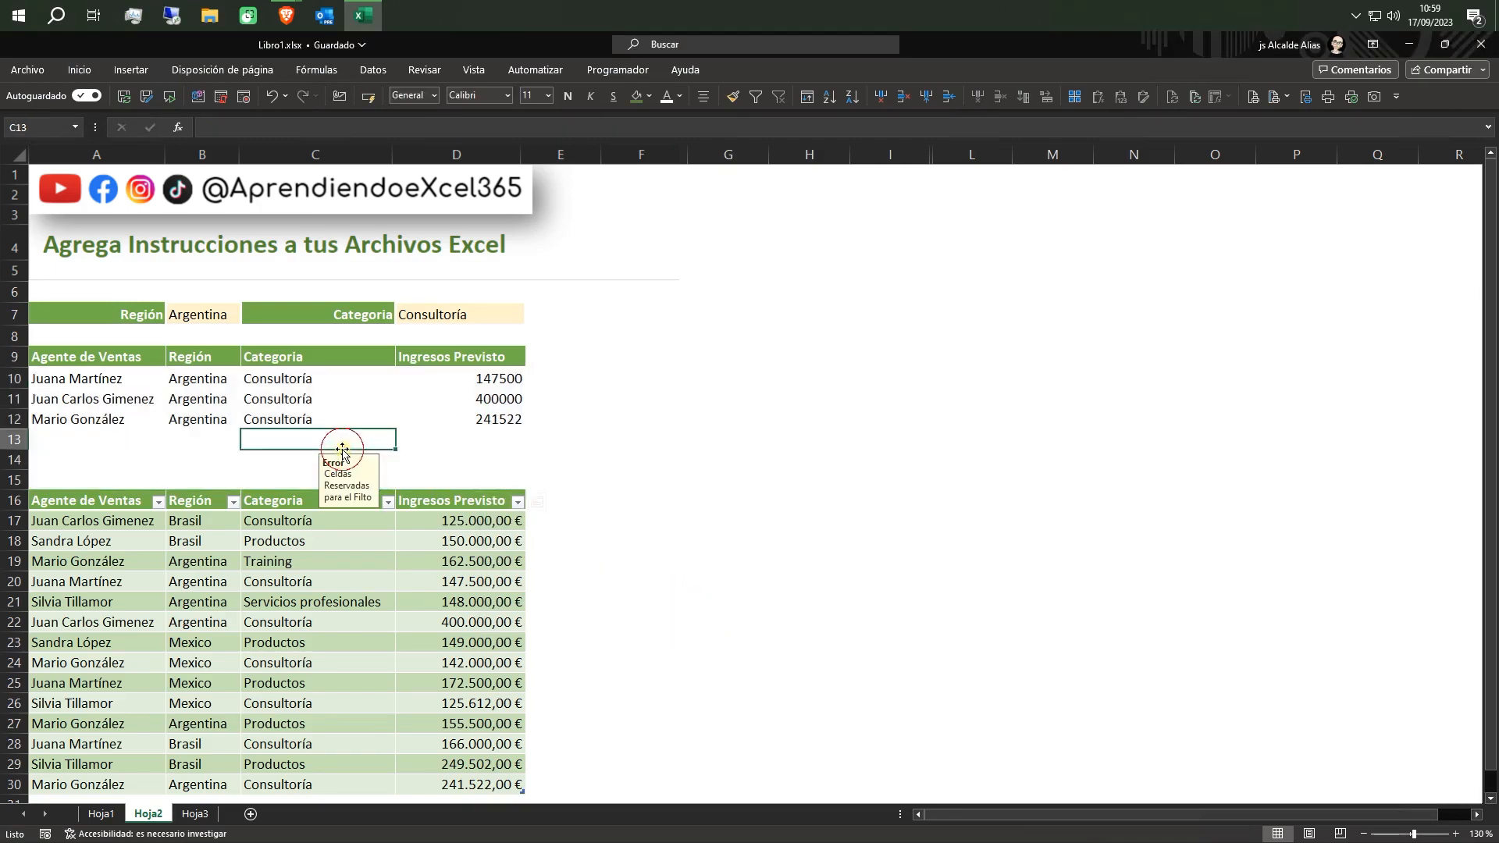
{"action": "left_click", "coordinate": [168, 477]}
{"action": "left_click", "coordinate": [117, 478]}
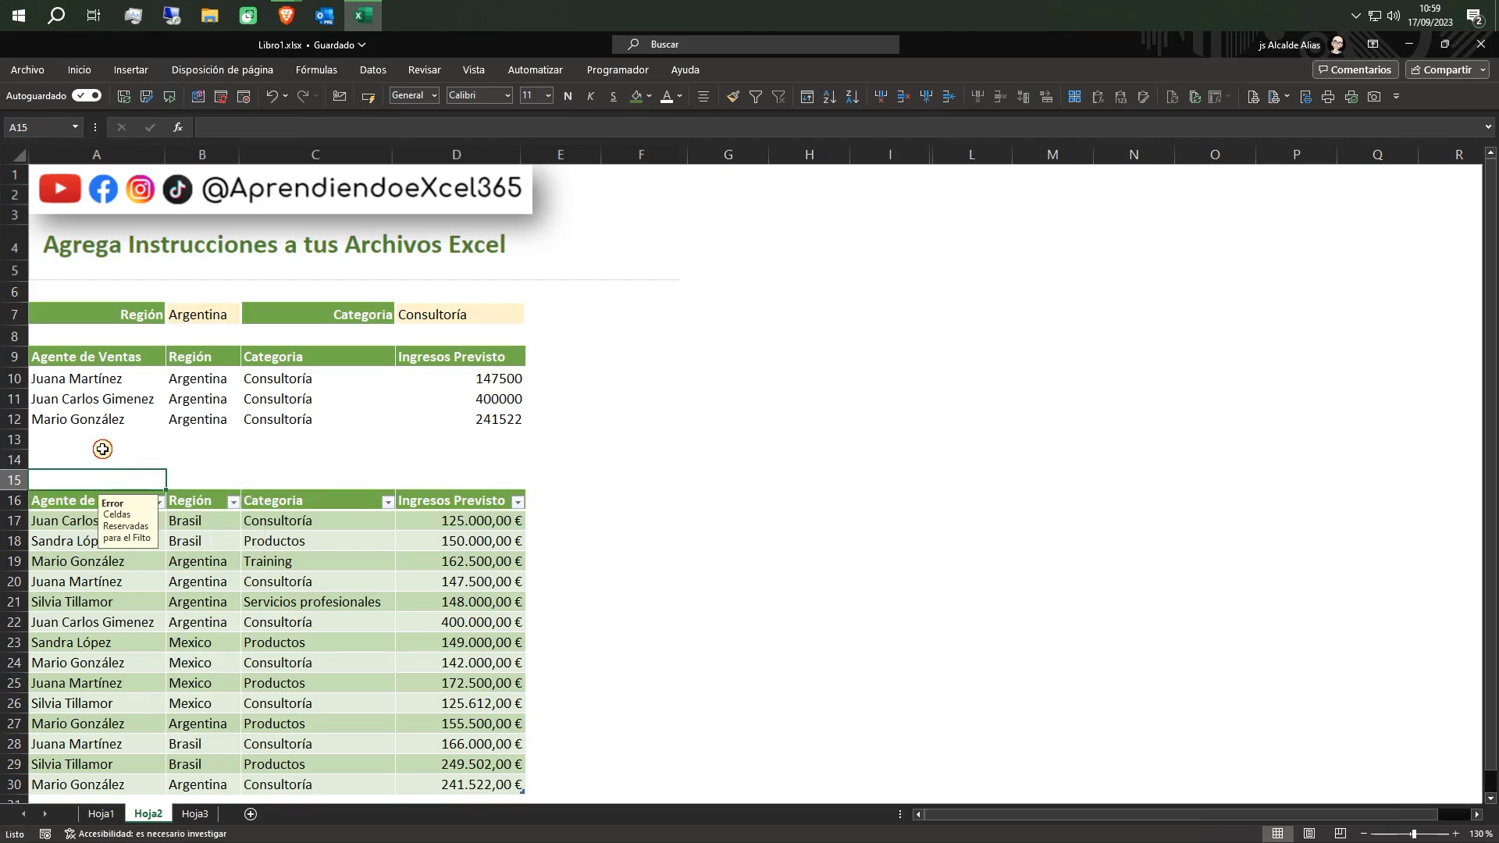
{"action": "left_click", "coordinate": [102, 445]}
{"action": "left_click", "coordinate": [196, 443]}
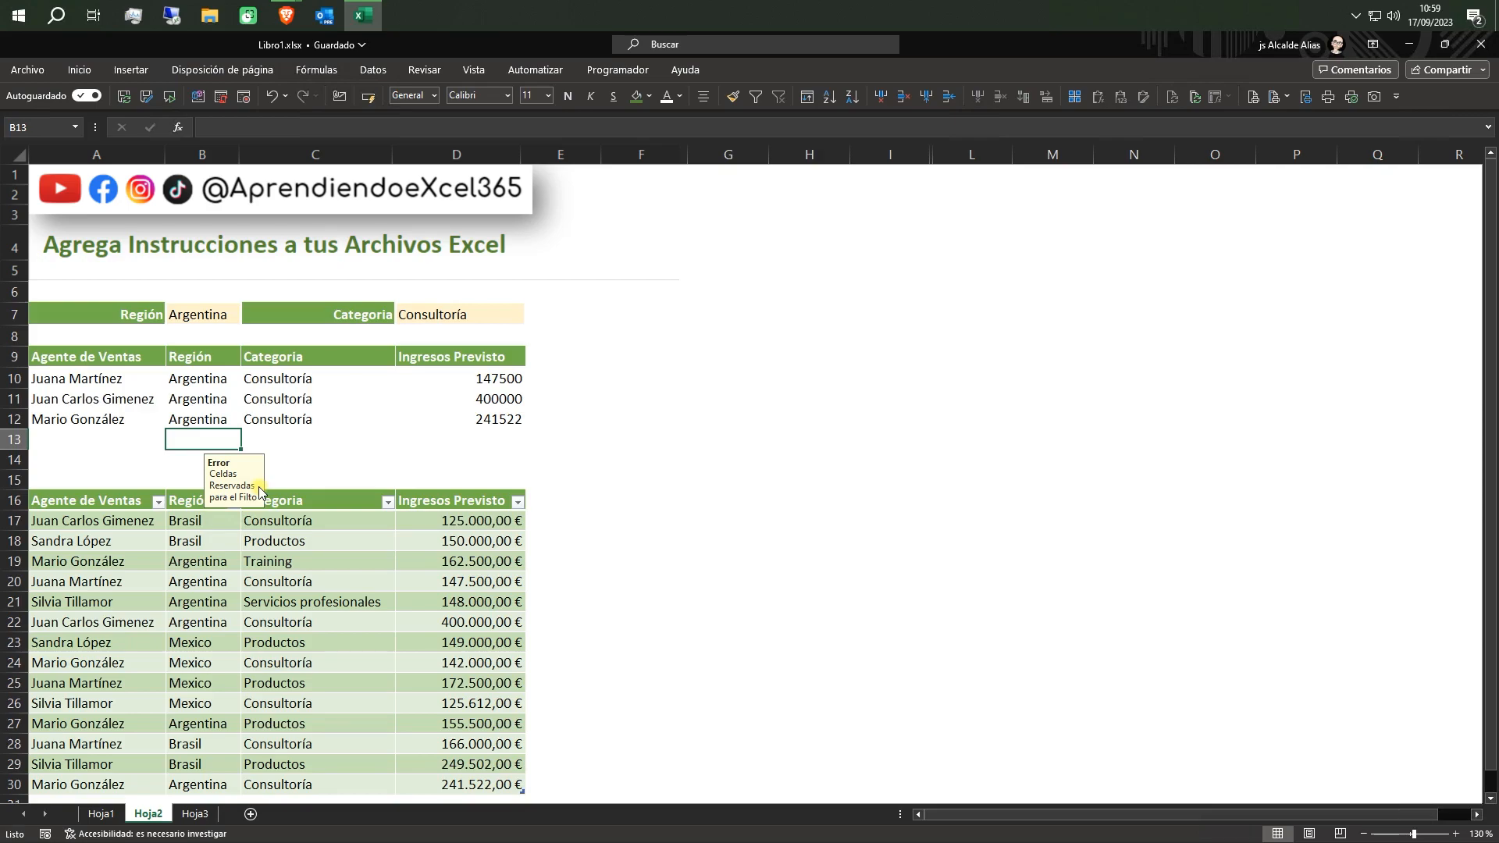
{"action": "left_click", "coordinate": [302, 435]}
{"action": "left_click", "coordinate": [406, 464]}
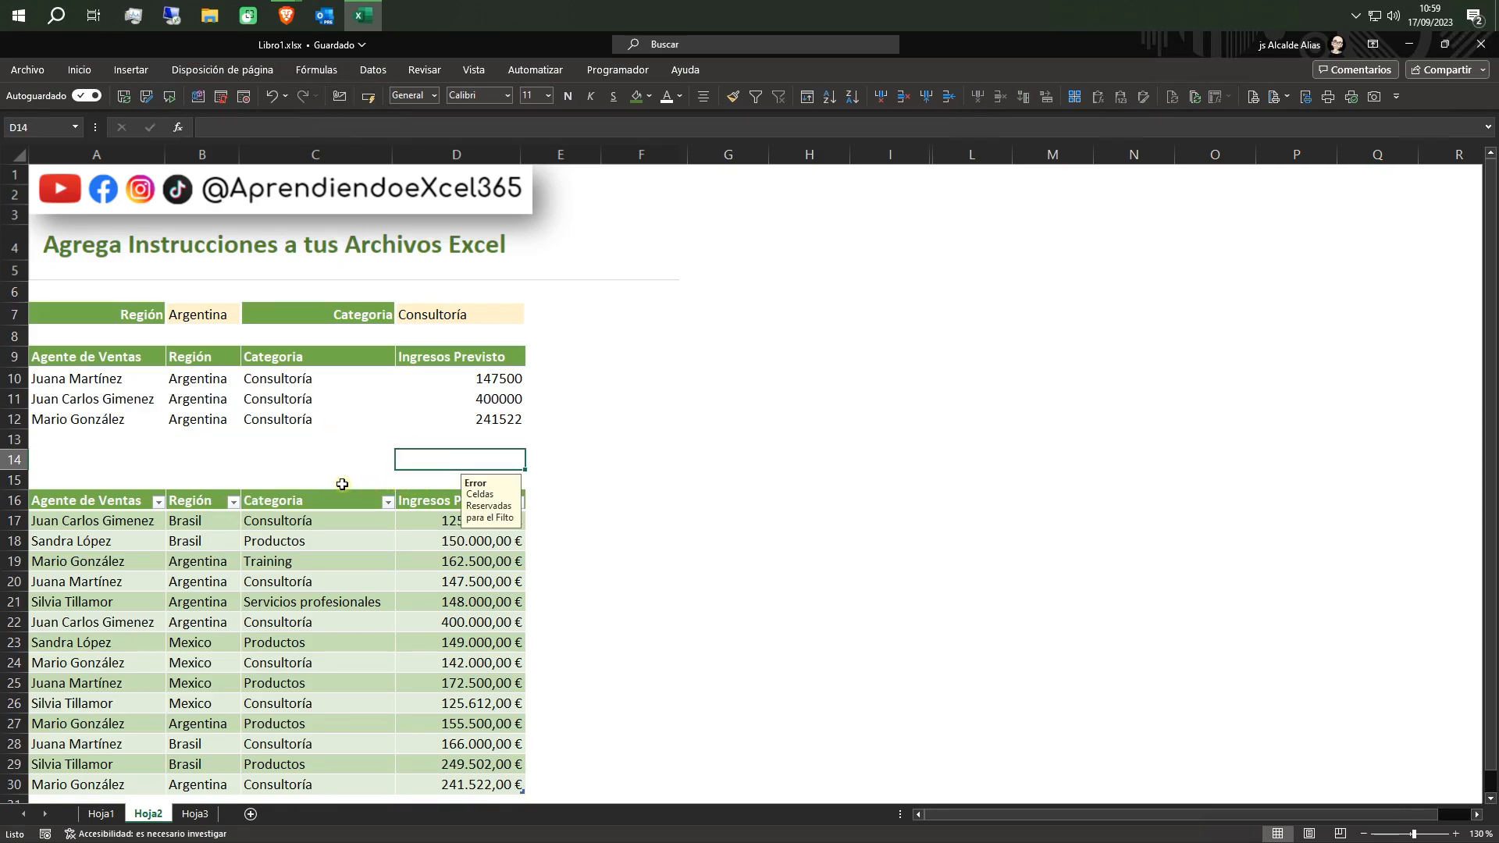
{"action": "left_click", "coordinate": [343, 482]}
{"action": "left_click", "coordinate": [263, 387]}
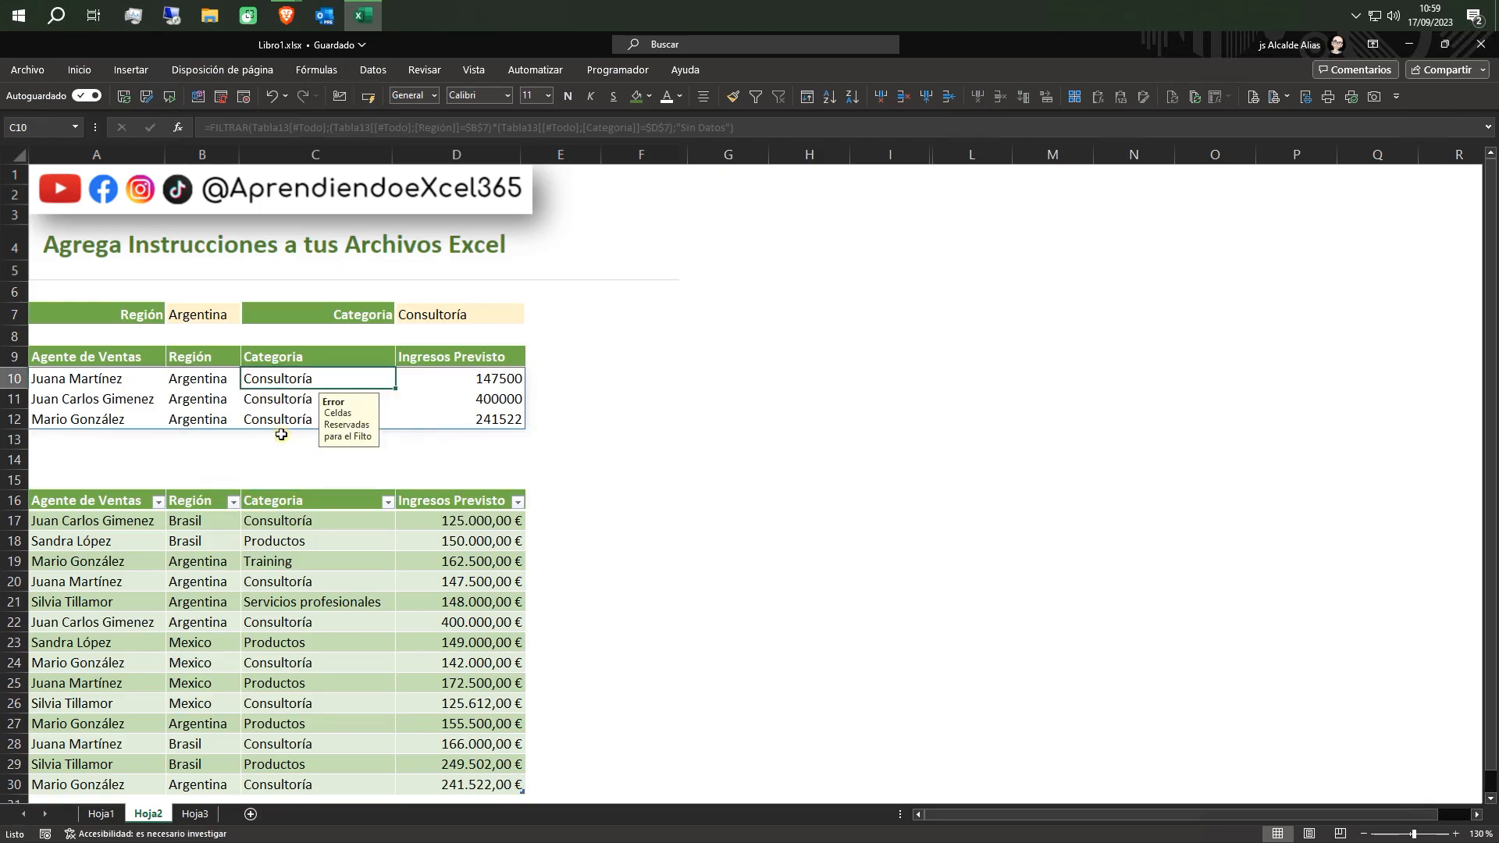